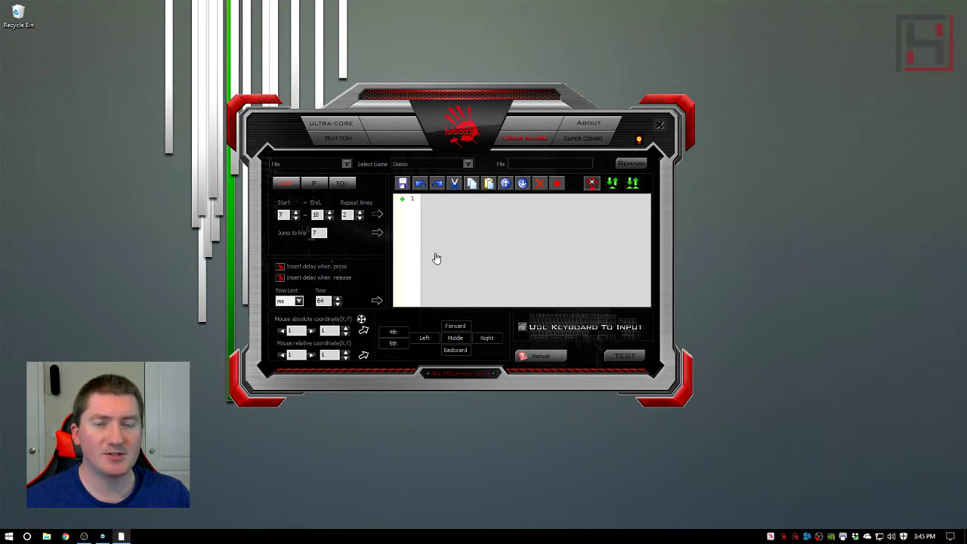
pyautogui.moveTo(468, 138); pyautogui.dragTo(458, 124)
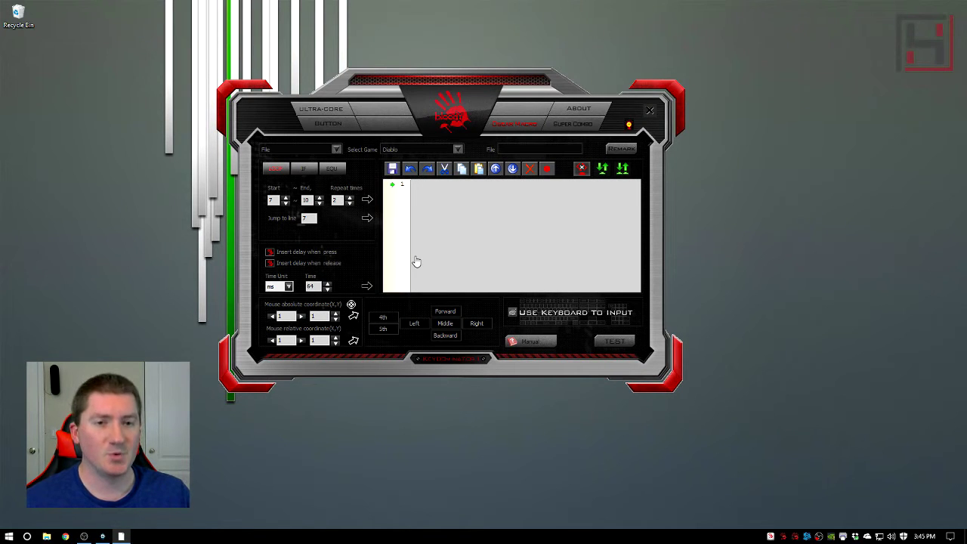
pyautogui.click(458, 149)
pyautogui.click(457, 154)
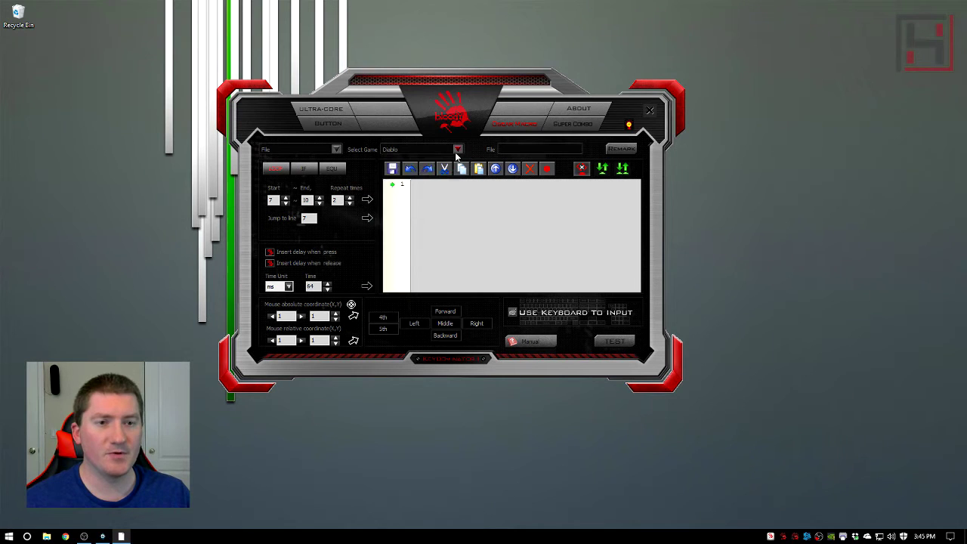
pyautogui.click(330, 149)
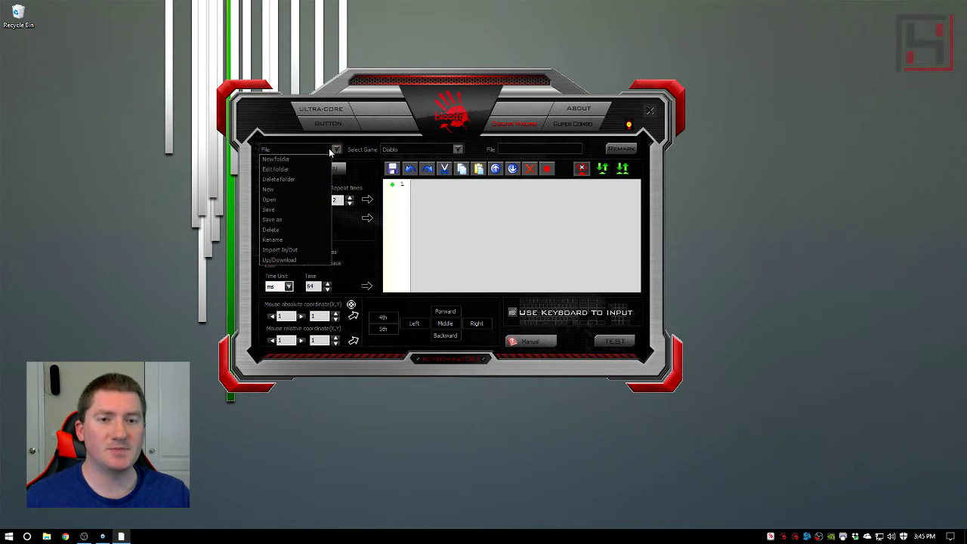
pyautogui.click(276, 170)
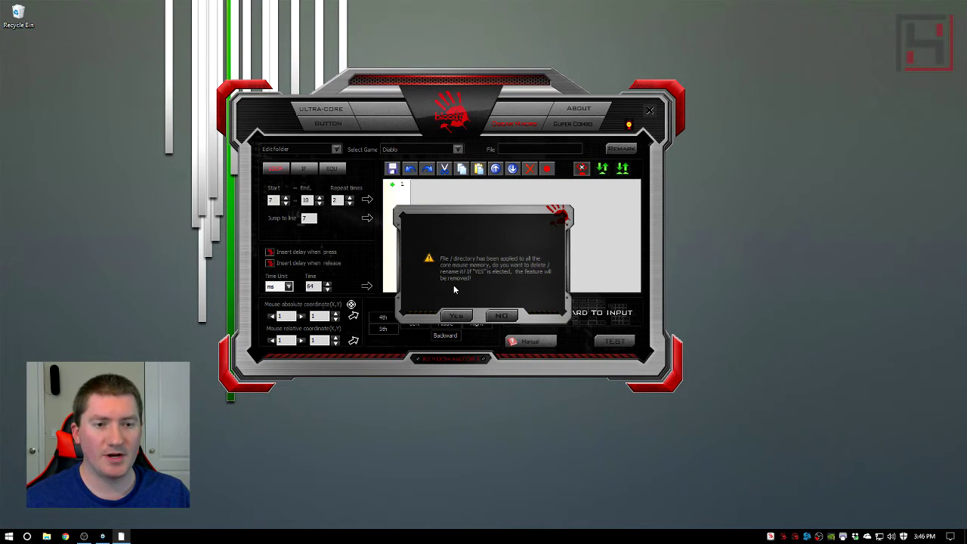
pyautogui.click(498, 316)
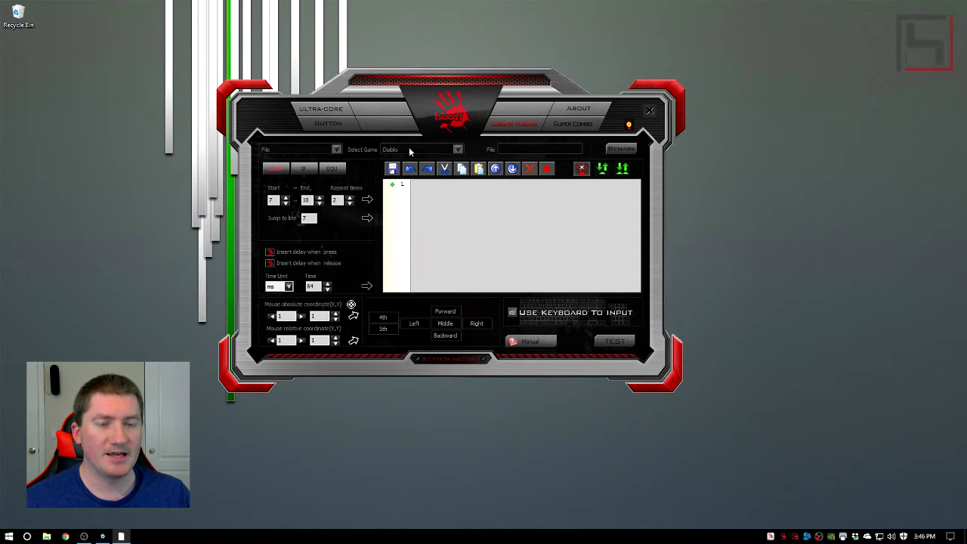
# - Create a new macro file named Diablo for the Diablo game
pyautogui.click(336, 150)
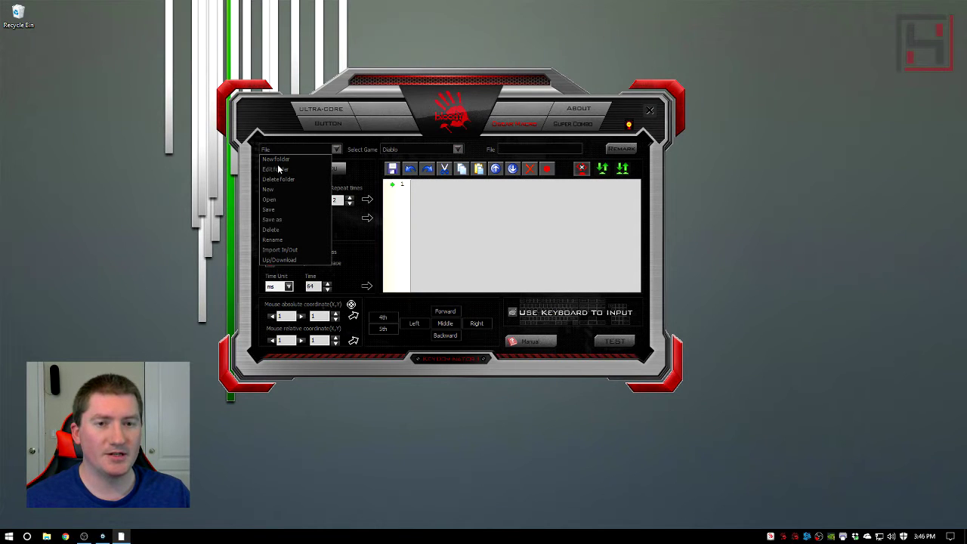
pyautogui.click(269, 189)
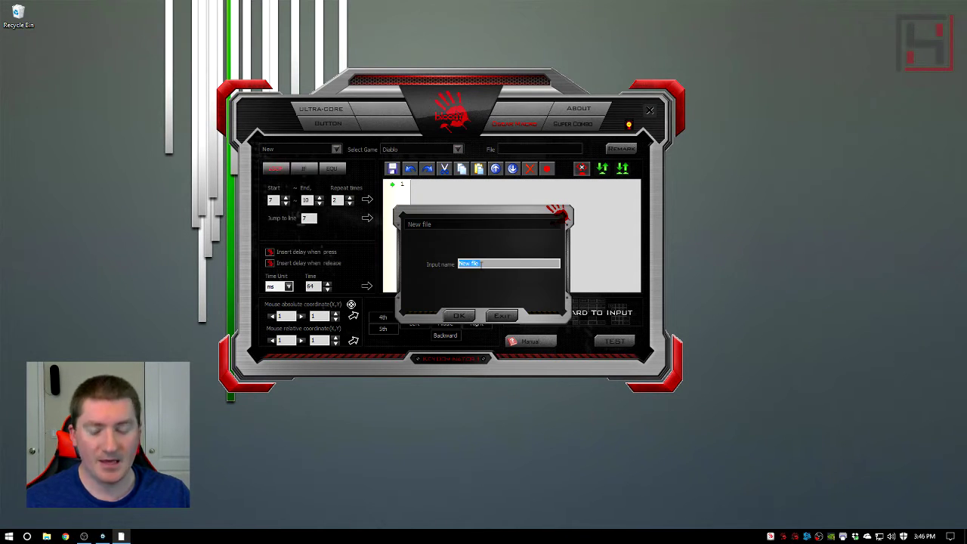
pyautogui.write('Di')
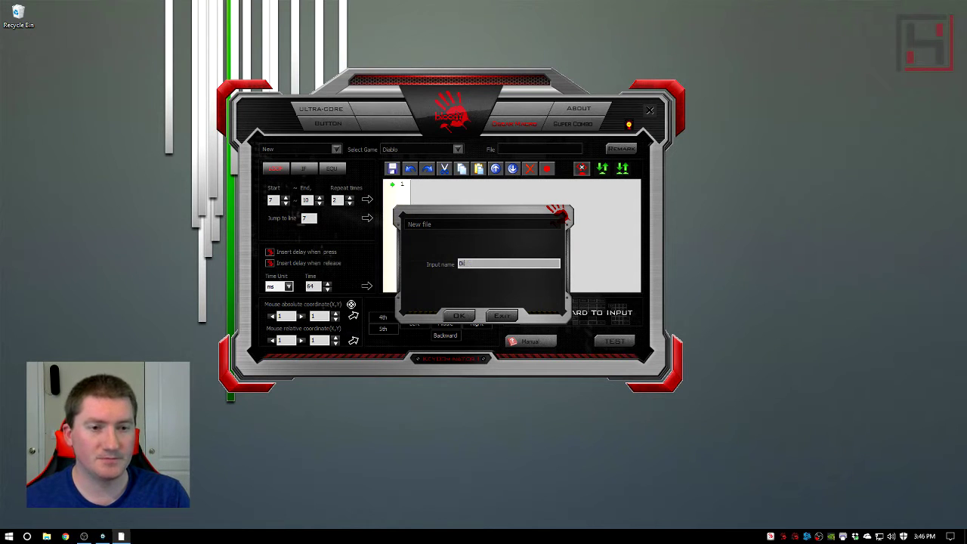
pyautogui.write('ablo')
pyautogui.click(458, 316)
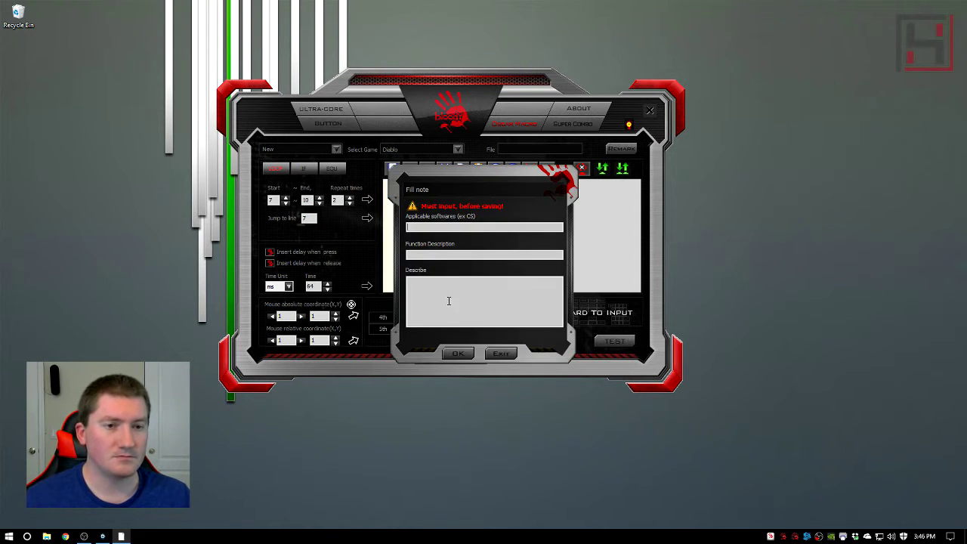
# - Fill in the macro note with Diablo as both the applicable software and the function description, and save it
pyautogui.write('Diablo')
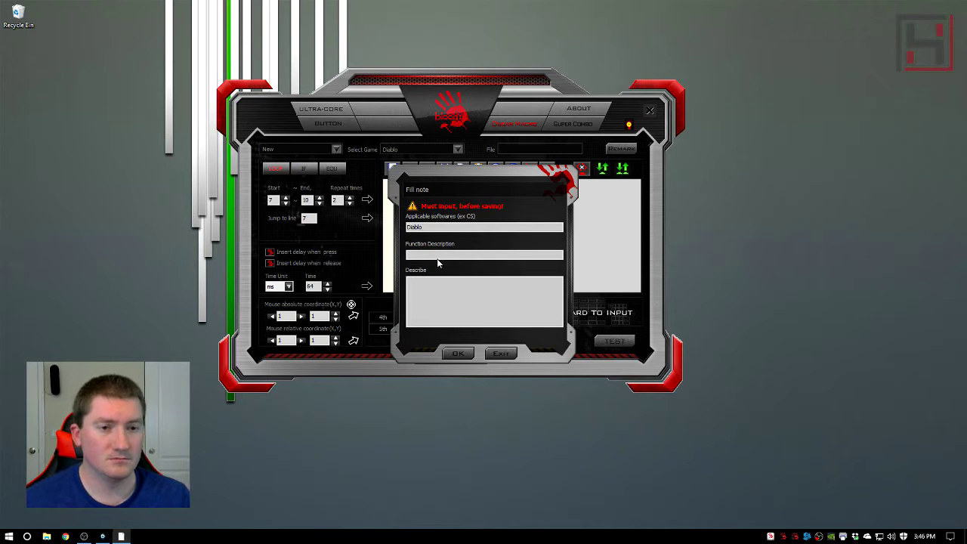
pyautogui.click(459, 354)
pyautogui.click(476, 317)
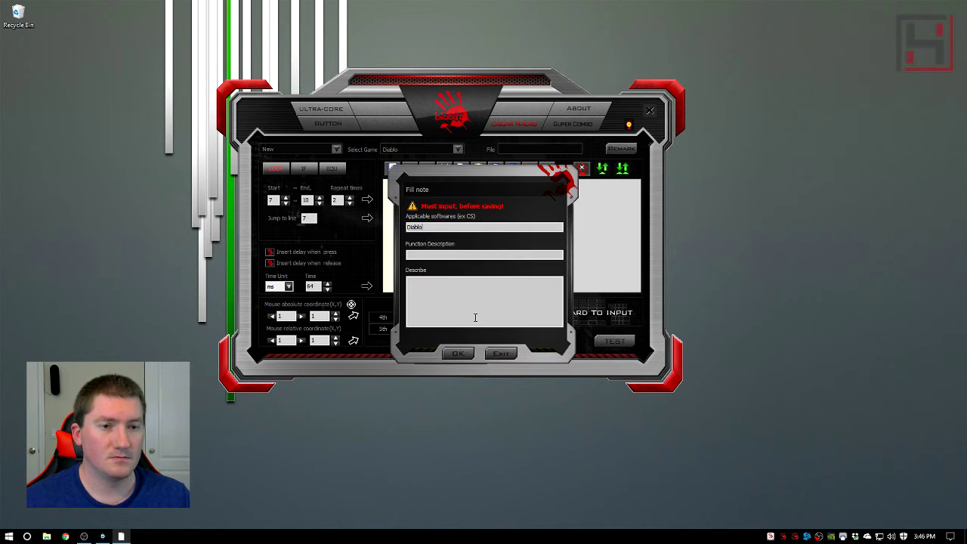
pyautogui.click(429, 254)
pyautogui.write('Diablo')
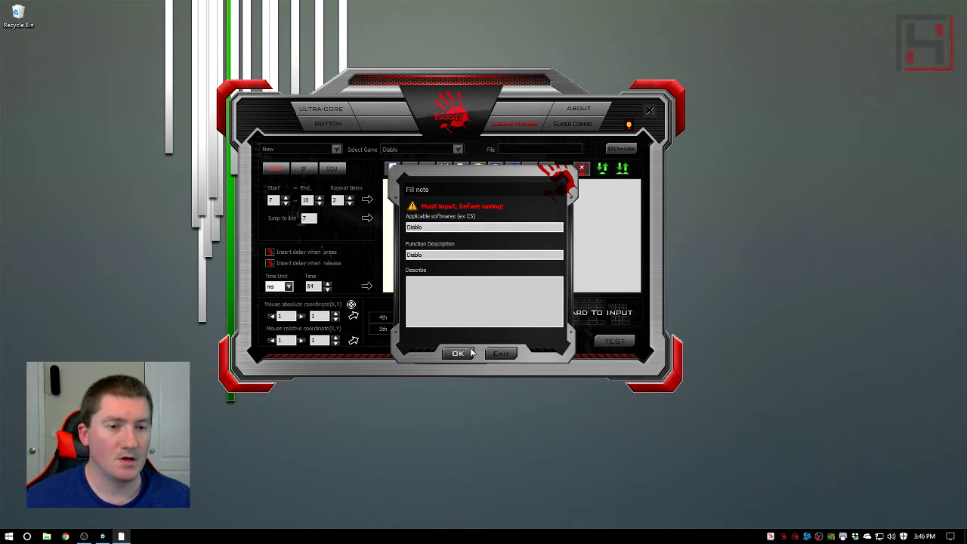
pyautogui.click(470, 352)
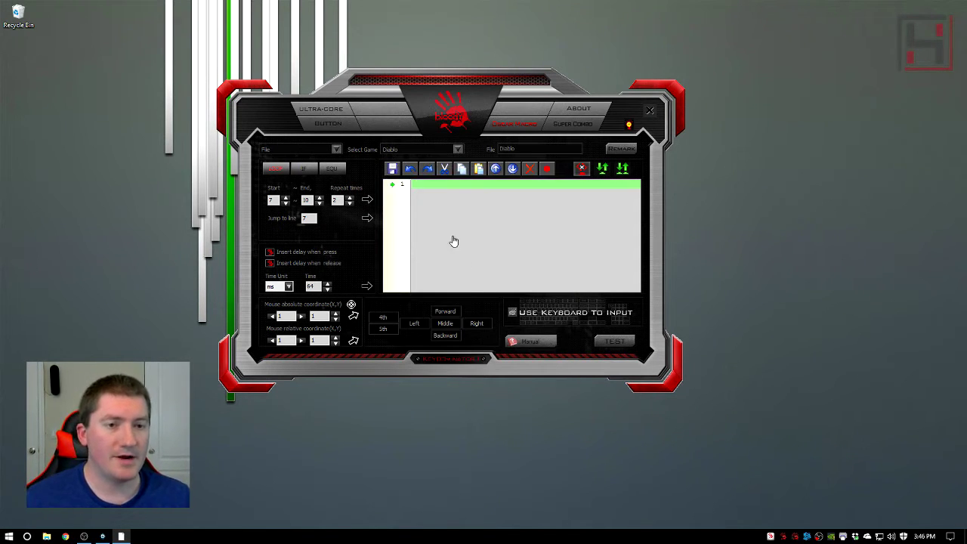
# - Try to insert a loop over lines 7 to 10 with 2 repeats
pyautogui.click(367, 204)
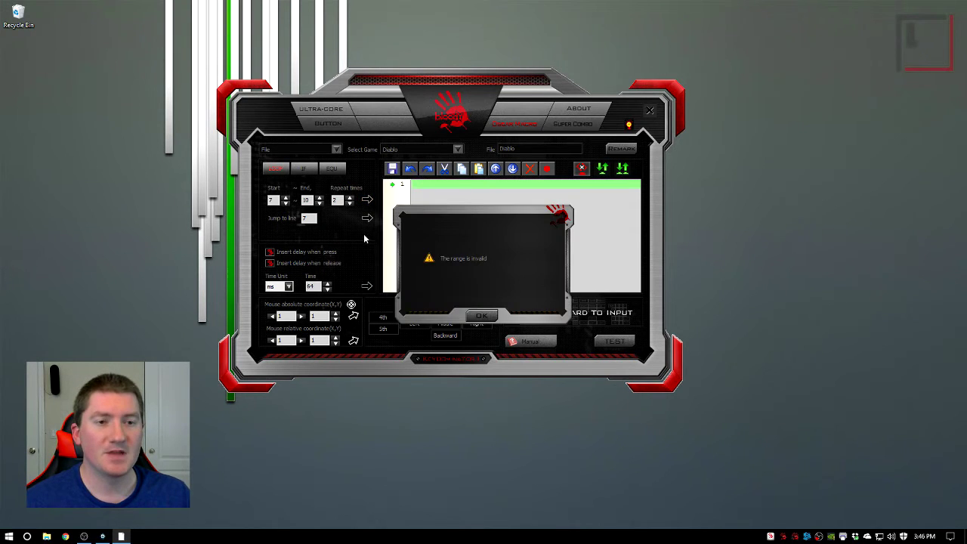
pyautogui.click(482, 318)
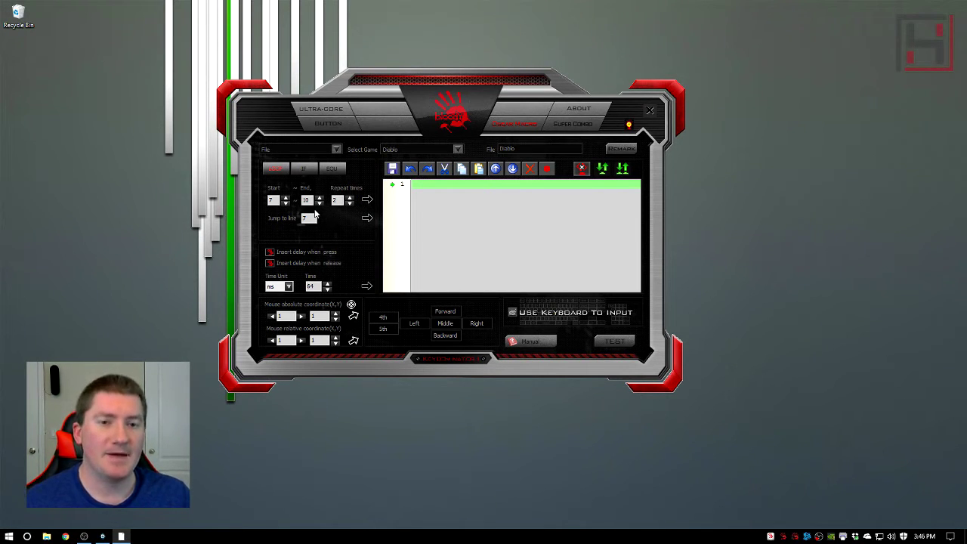
# - Add the statement Variable A = 100 to the macro and record the keystrokes for "this is" beneath it
pyautogui.click(305, 172)
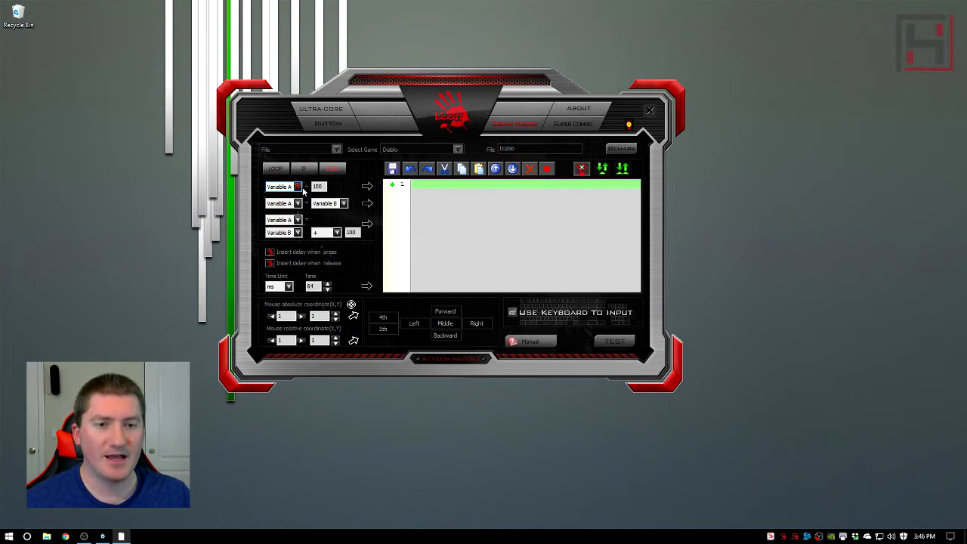
pyautogui.click(367, 187)
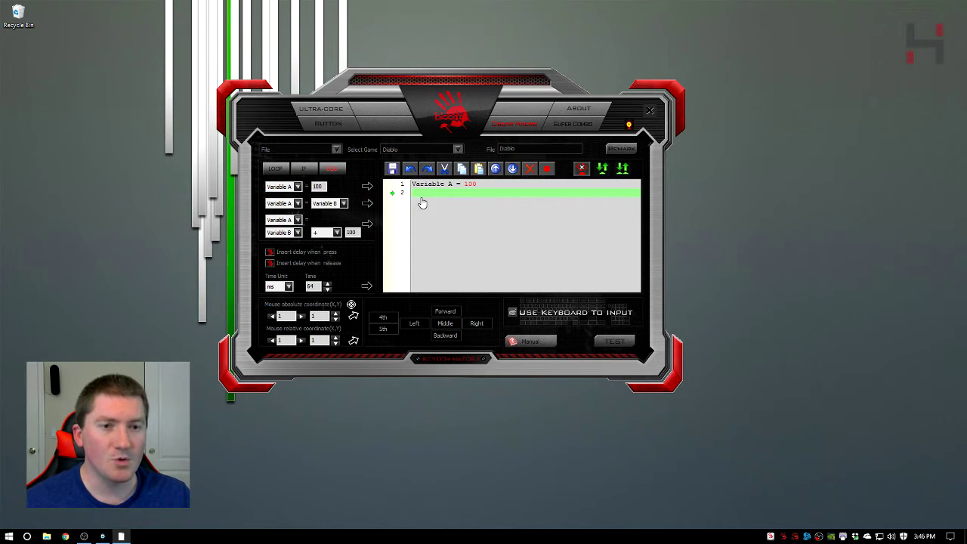
pyautogui.write('this is')
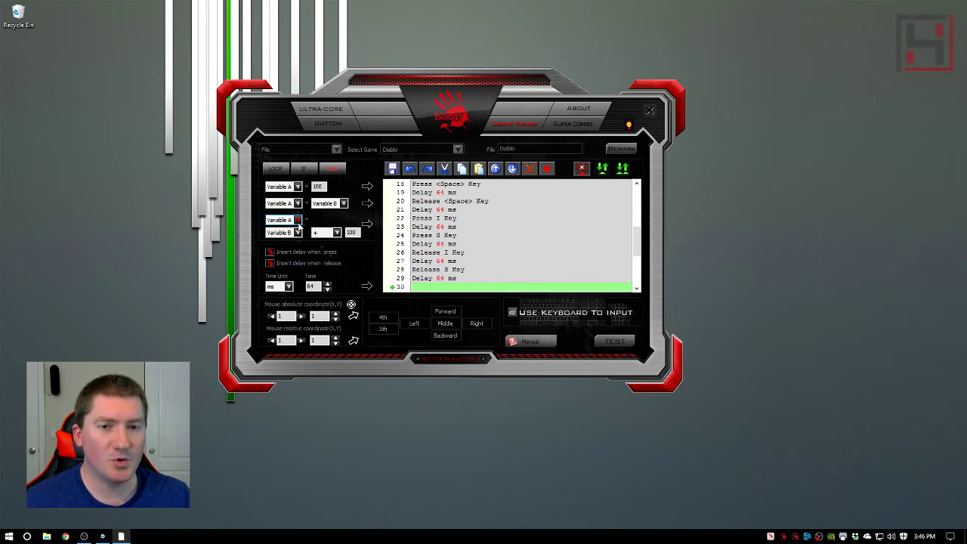
# - Add the statement Variable A = Variable A + 1 after the recorded keystrokes
pyautogui.click(298, 232)
pyautogui.click(281, 241)
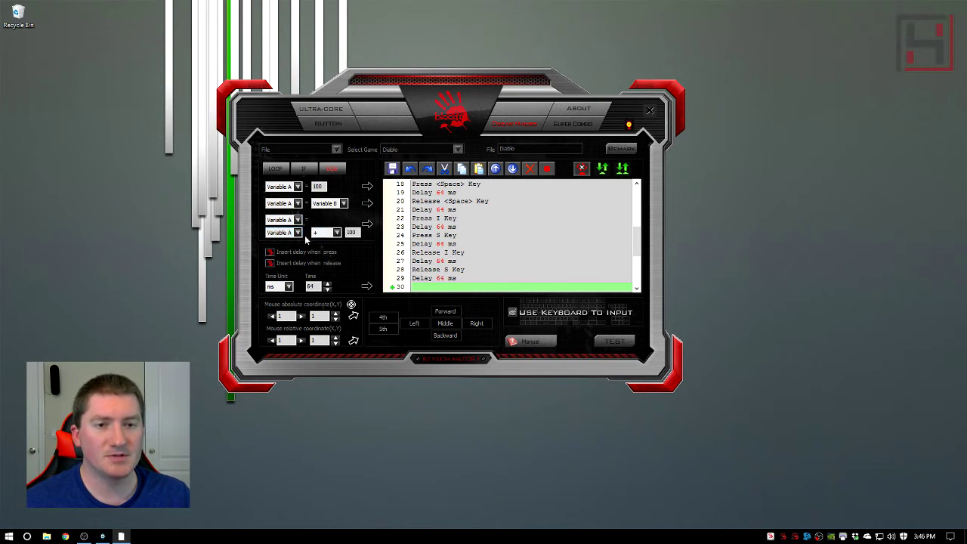
pyautogui.doubleClick(354, 232)
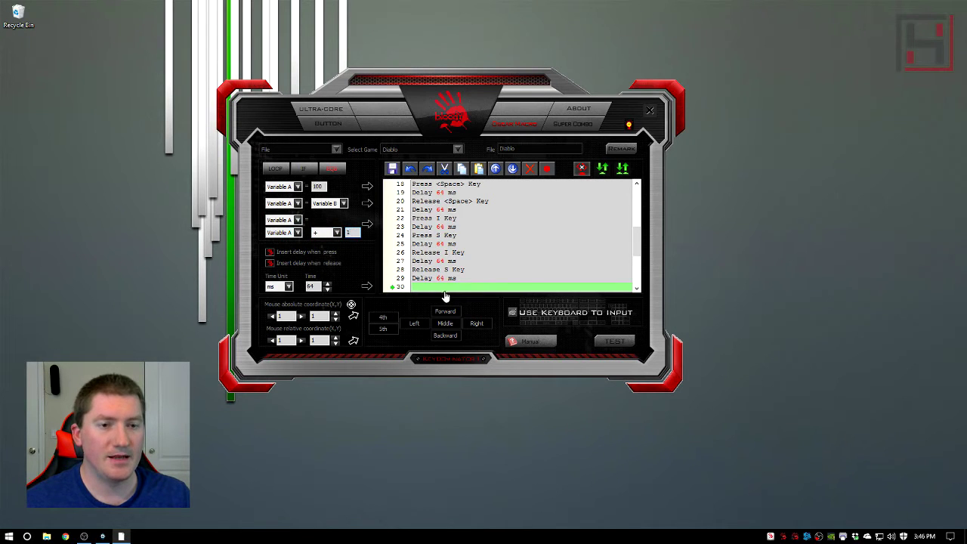
pyautogui.click(367, 225)
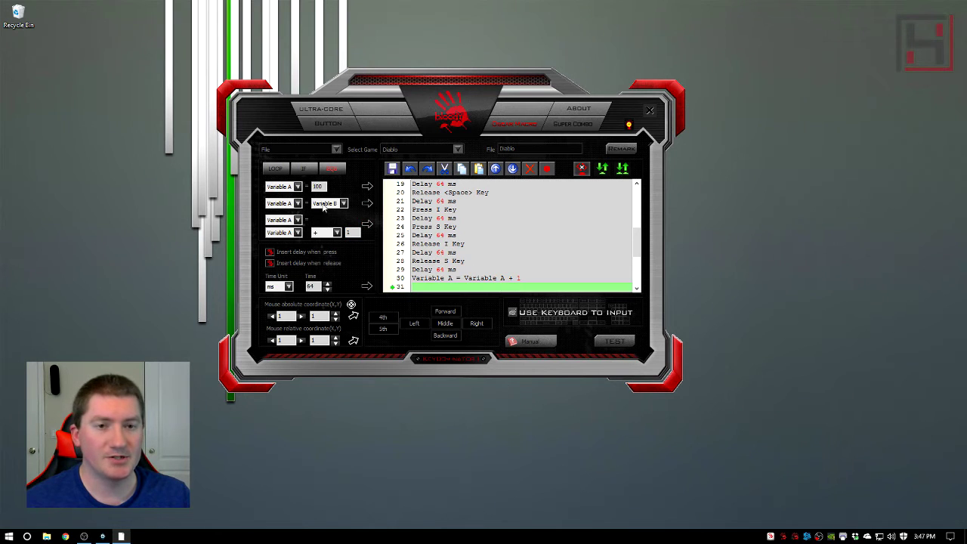
# - Add a condition that jumps to line 1 if Variable A equals 100, and place it above the increment statement
pyautogui.click(306, 169)
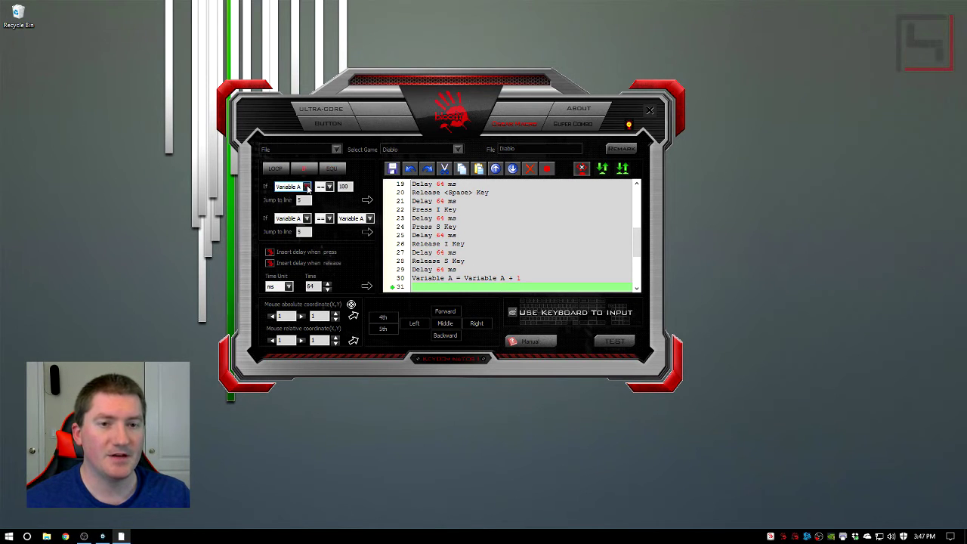
pyautogui.doubleClick(306, 200)
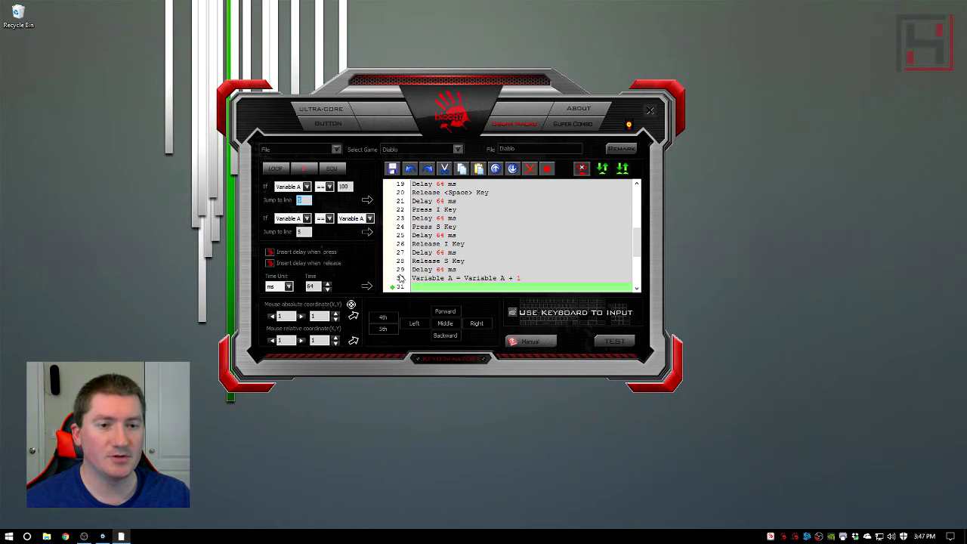
pyautogui.click(368, 201)
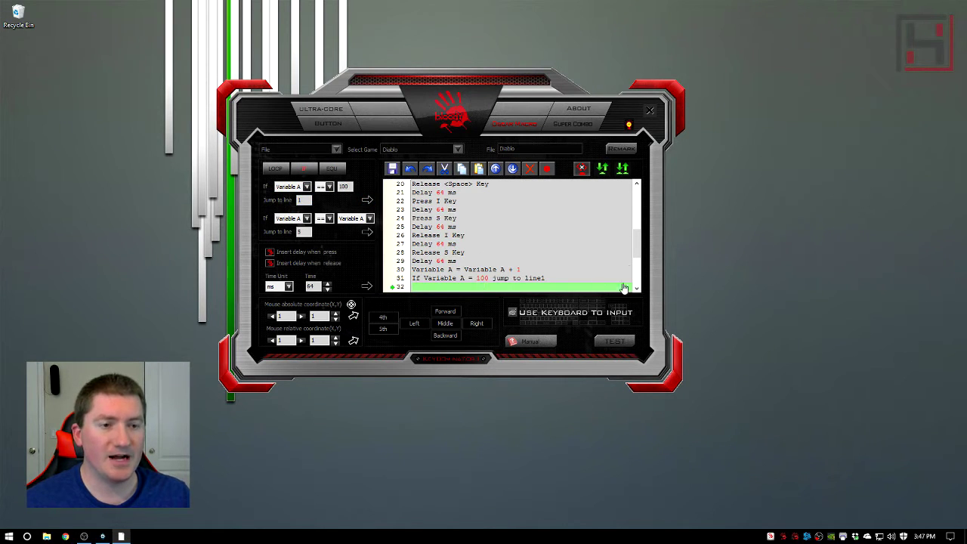
pyautogui.moveTo(637, 243)
pyautogui.mouseDown()
pyautogui.moveTo(637, 198)
pyautogui.moveTo(635, 272)
pyautogui.moveTo(635, 253)
pyautogui.mouseUp()
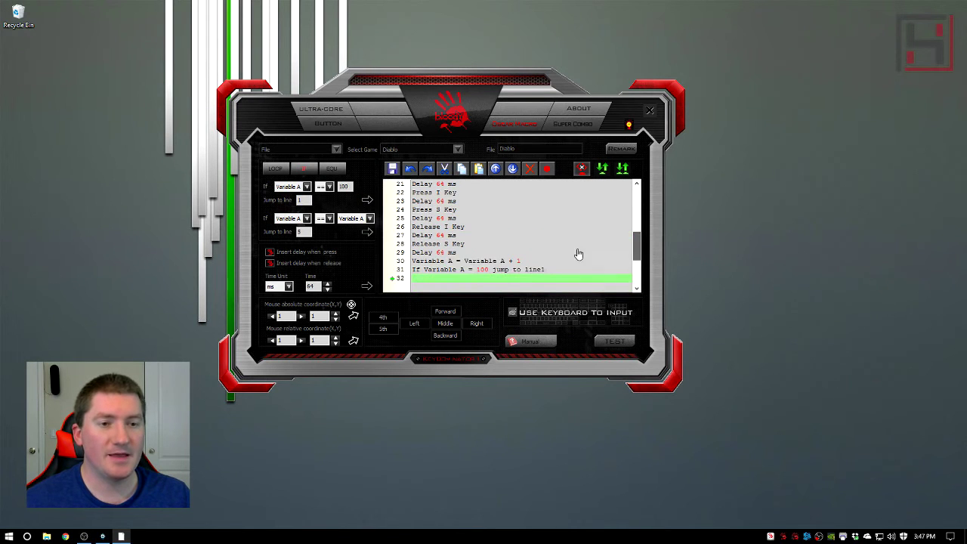
pyautogui.click(512, 167)
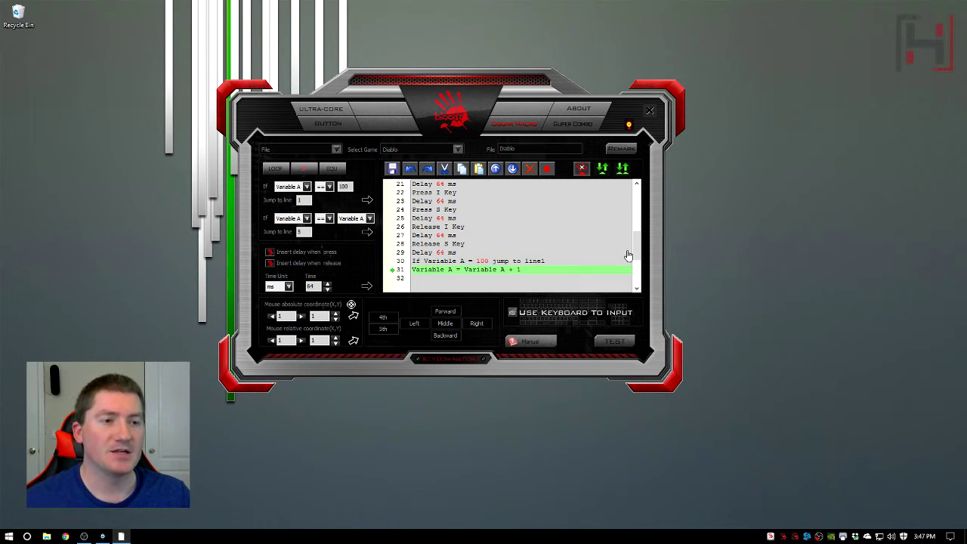
# - Delete all lines of the macro, starting from the first one, until the script is empty
pyautogui.scroll(7, 574, 226)
pyautogui.scroll(-6, 491, 185)
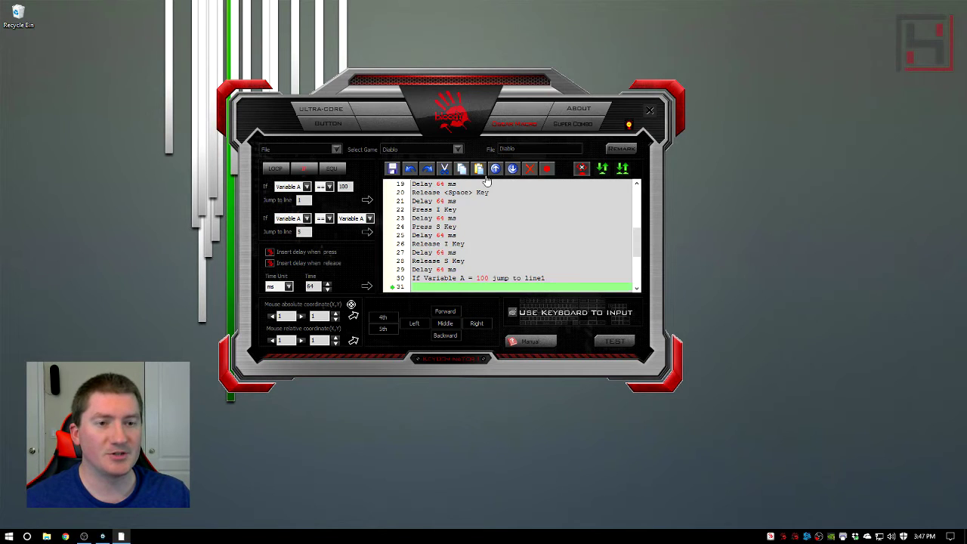
pyautogui.scroll(6, 638, 231)
pyautogui.click(520, 183)
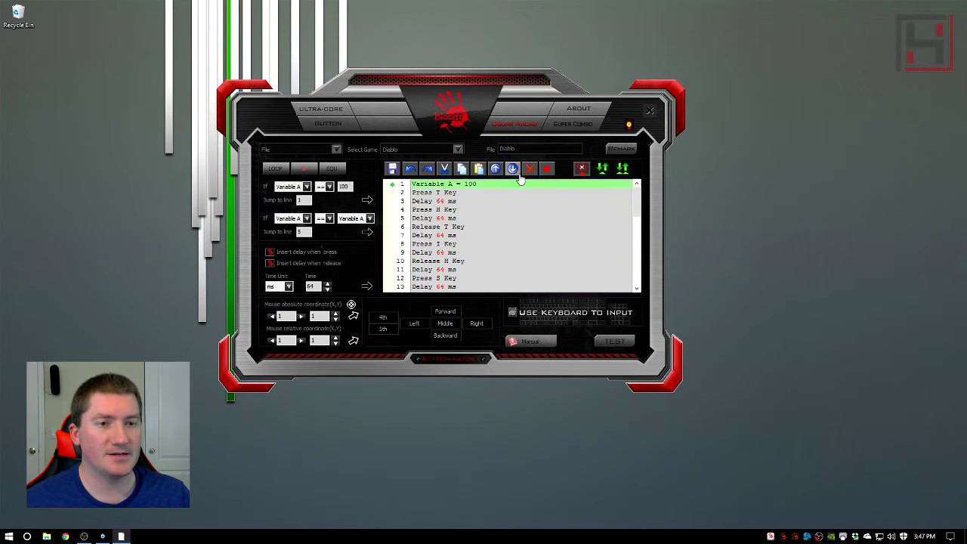
pyautogui.click(529, 170)
pyautogui.doubleClick(529, 171)
pyautogui.doubleClick(529, 171)
pyautogui.doubleClick(529, 171)
pyautogui.click(529, 171)
pyautogui.doubleClick(529, 171)
pyautogui.click(529, 171)
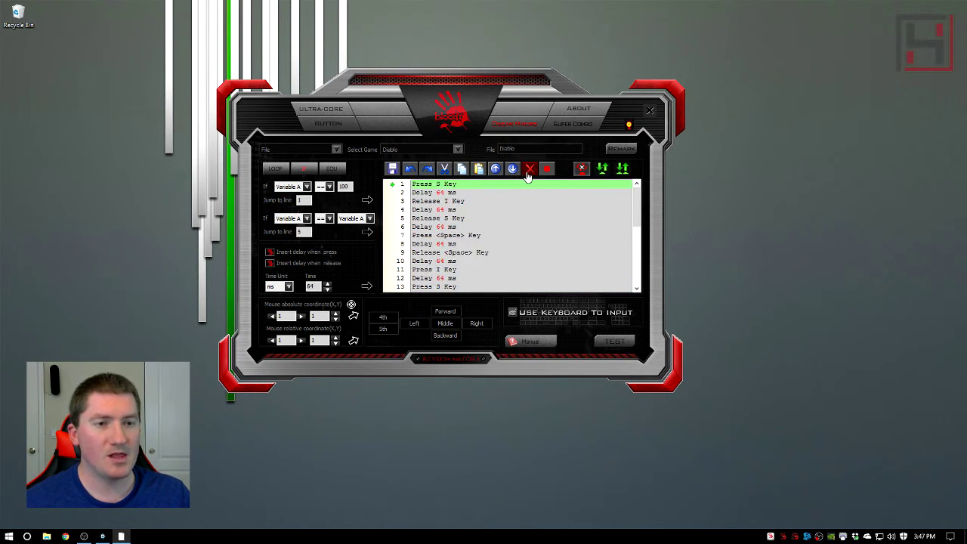
pyautogui.click(529, 170)
pyautogui.click(529, 171)
pyautogui.doubleClick(529, 170)
pyautogui.doubleClick(529, 171)
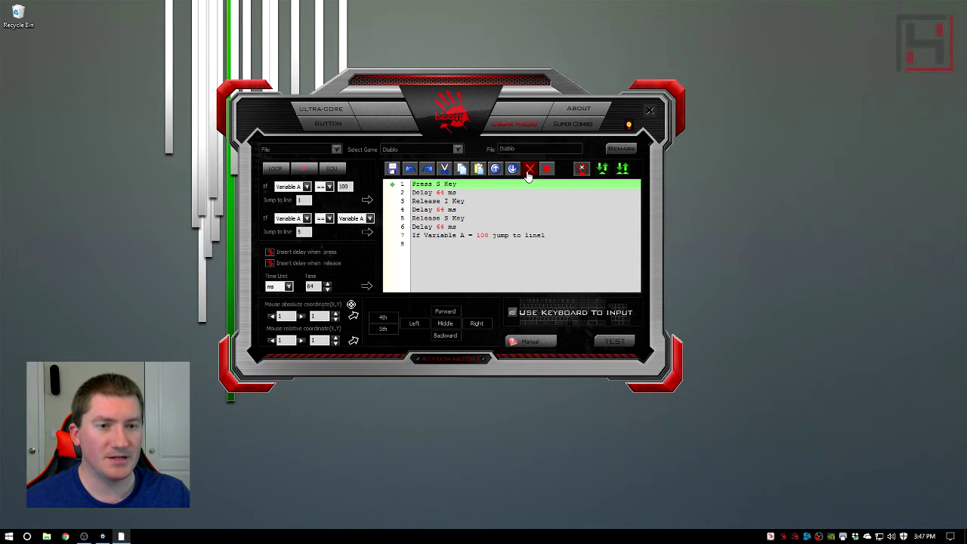
pyautogui.click(529, 170)
pyautogui.doubleClick(529, 170)
pyautogui.click(529, 171)
pyautogui.doubleClick(529, 171)
pyautogui.click(529, 171)
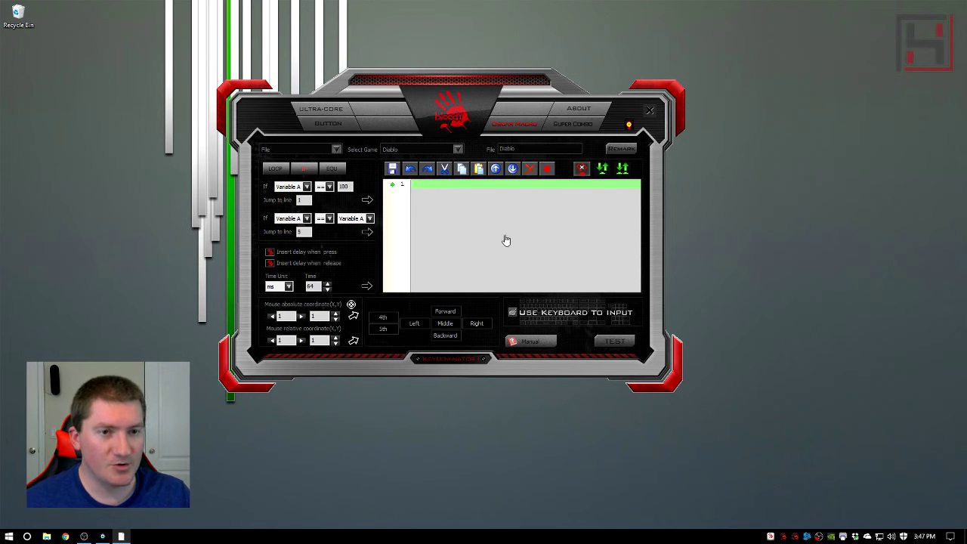
# - Try the Press:Start Release:Stop trigger mode and the other start/stop mode, and restore the original trigger mode
pyautogui.click(603, 169)
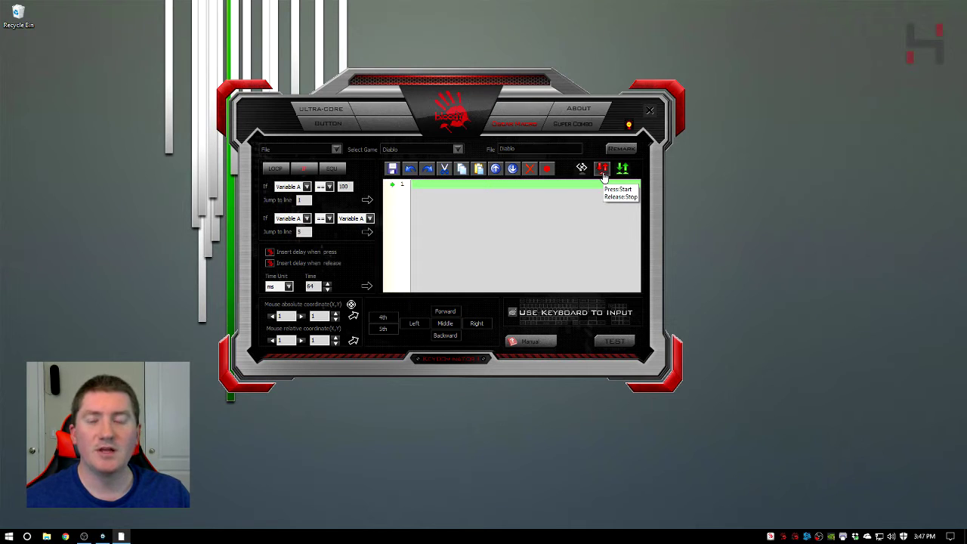
pyautogui.click(622, 169)
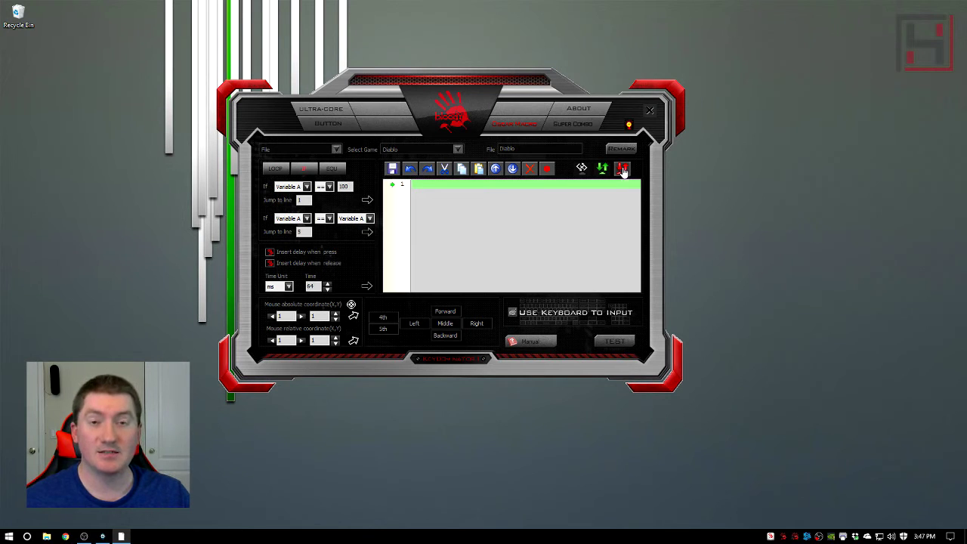
pyautogui.click(582, 170)
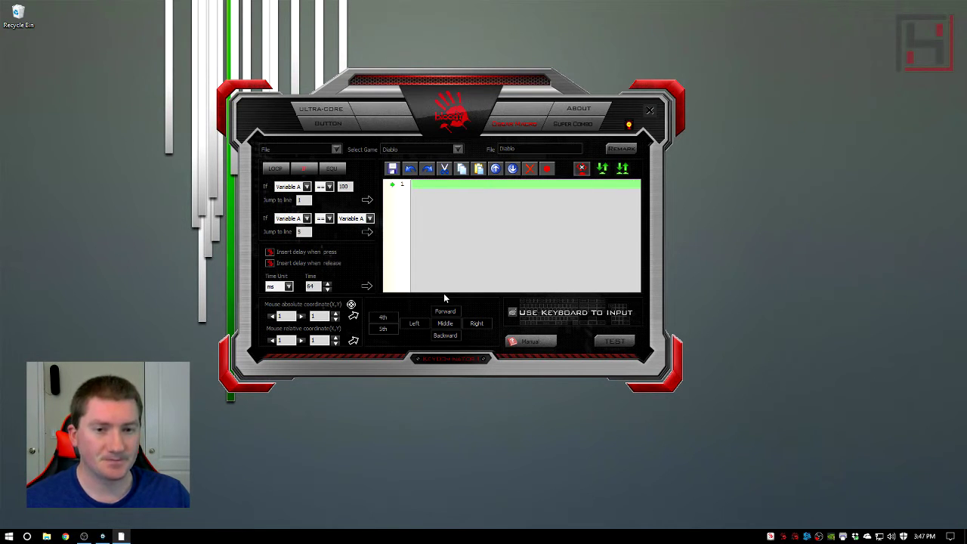
# - Set the delay to 20 seconds and insert it as a line in the empty macro script
pyautogui.click(274, 168)
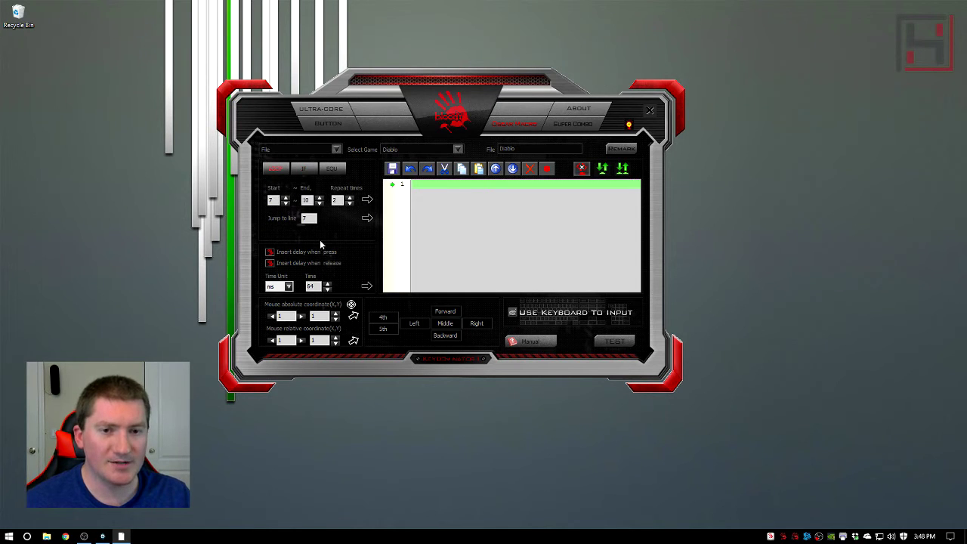
pyautogui.click(285, 287)
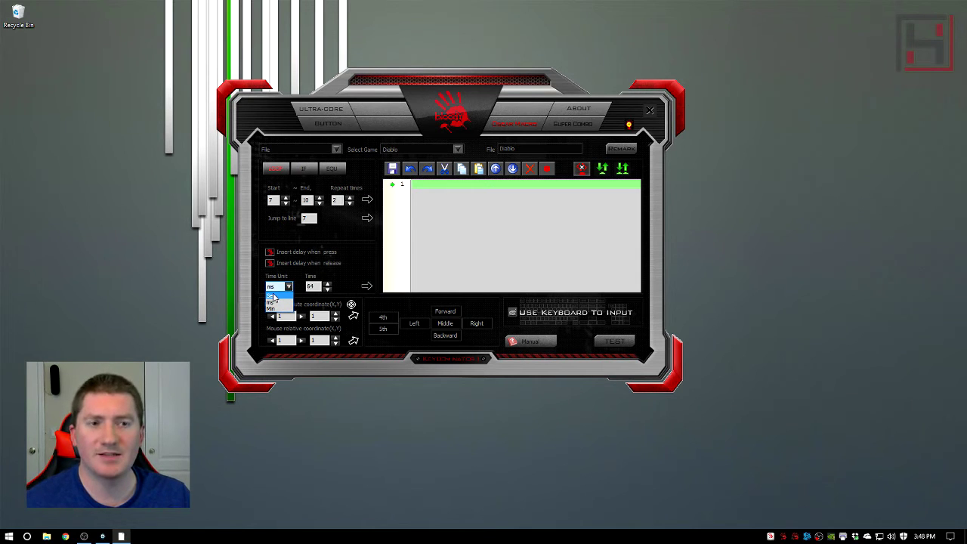
pyautogui.click(274, 295)
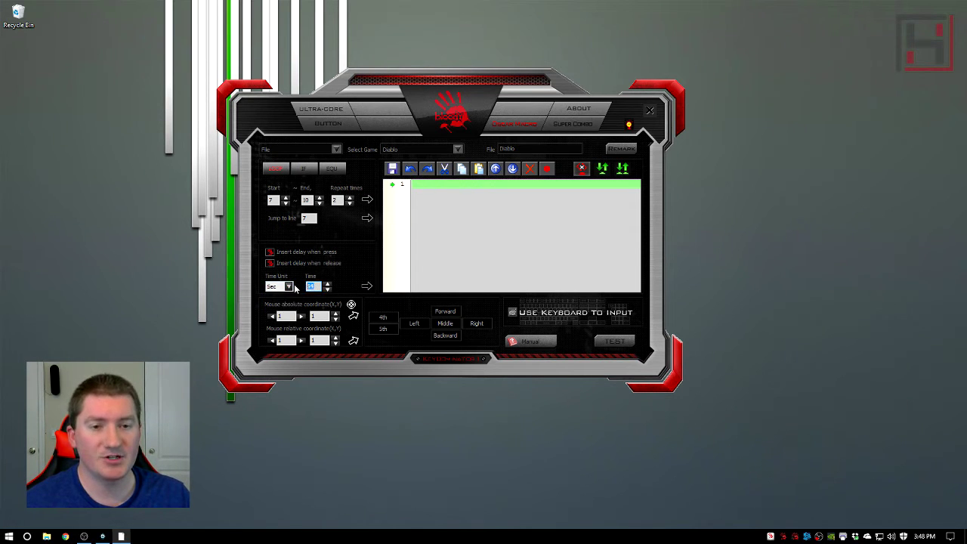
pyautogui.write('20')
pyautogui.click(367, 287)
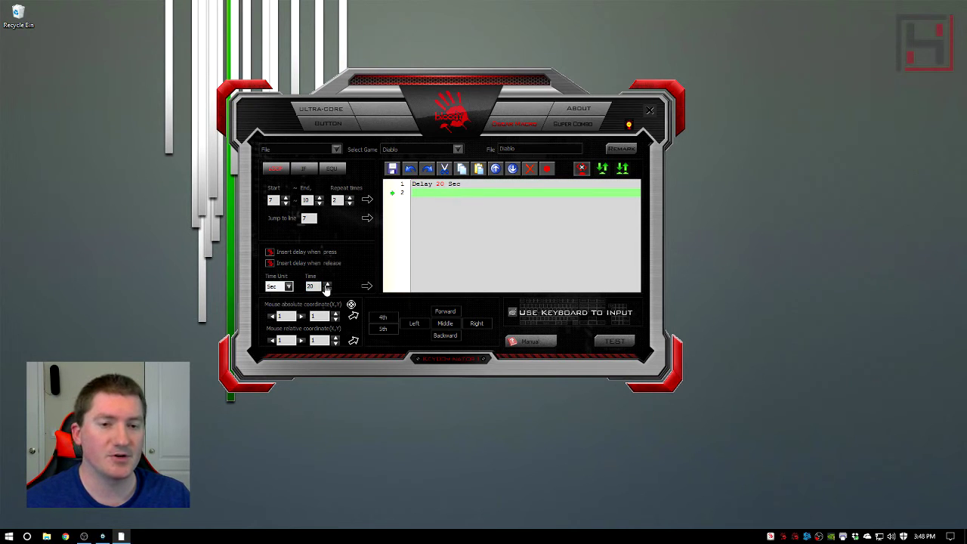
# - Change the delay unit to ms and insert an absolute mouse move to x=904 y=230, picking the point on the hand logo
pyautogui.click(290, 288)
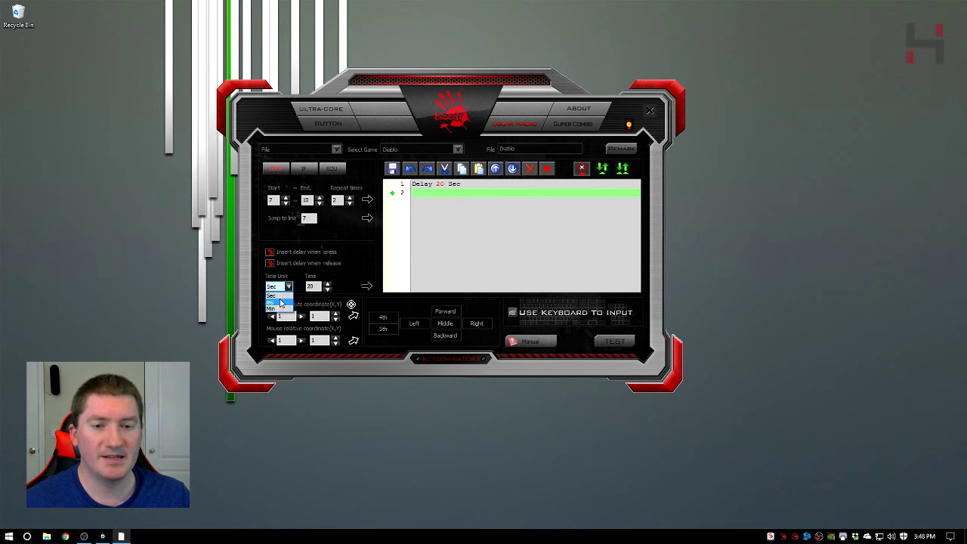
pyautogui.click(284, 303)
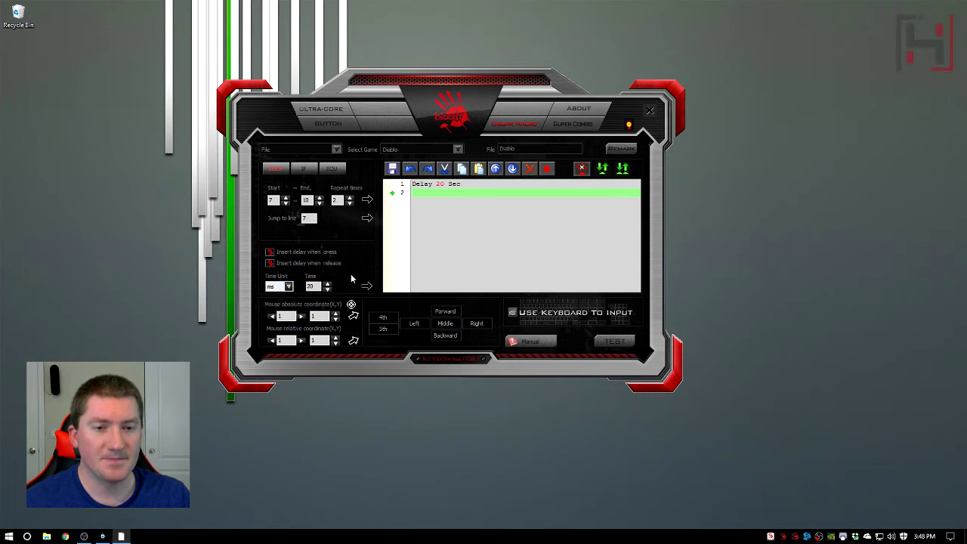
pyautogui.click(272, 263)
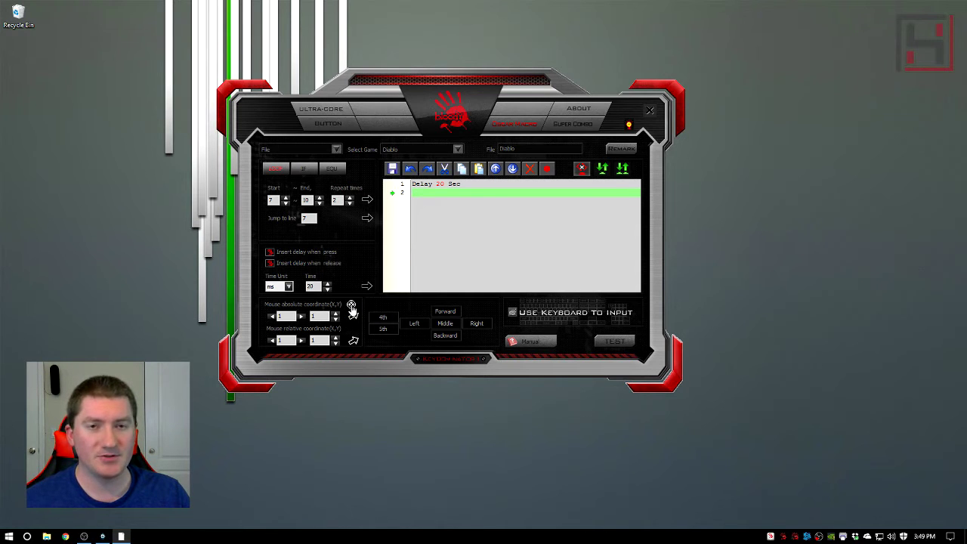
pyautogui.moveTo(352, 310); pyautogui.dragTo(456, 115)
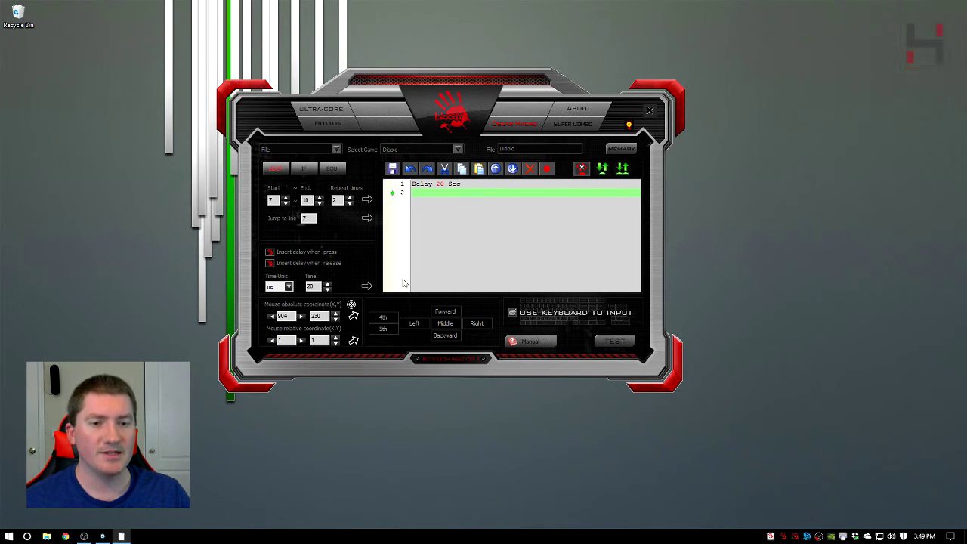
pyautogui.click(354, 316)
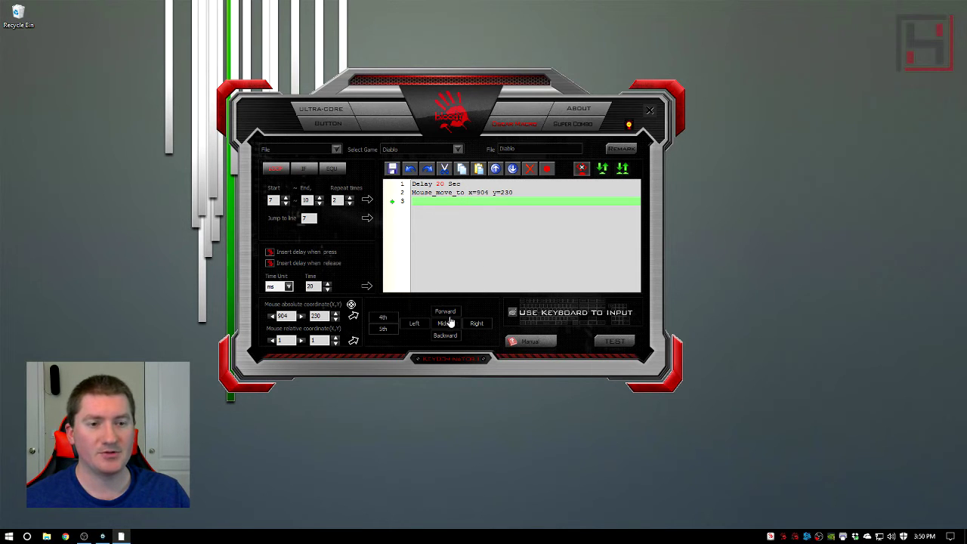
# - Add a left mouse click and record the T and S keystrokes after the mouse move, with 20 ms delays
pyautogui.click(415, 326)
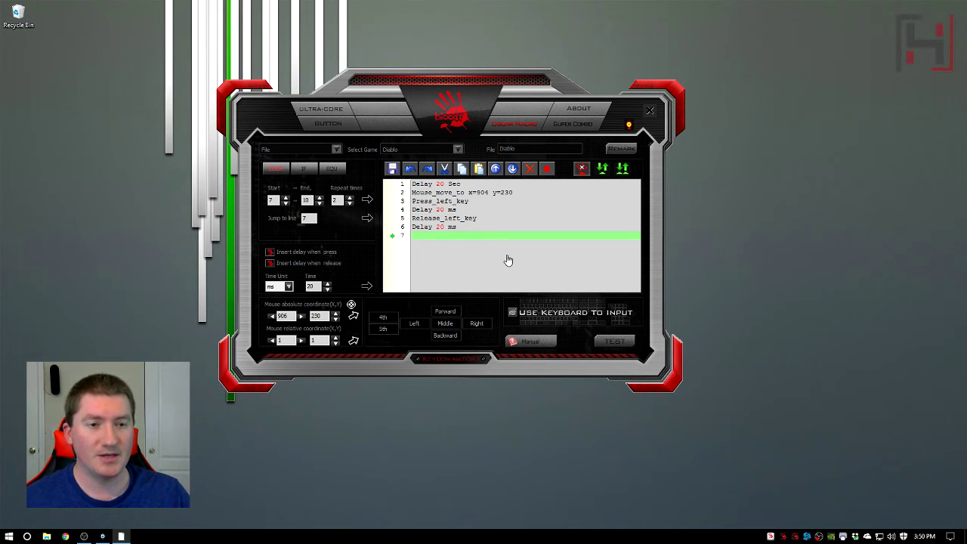
pyautogui.press('t')
pyautogui.press('s')
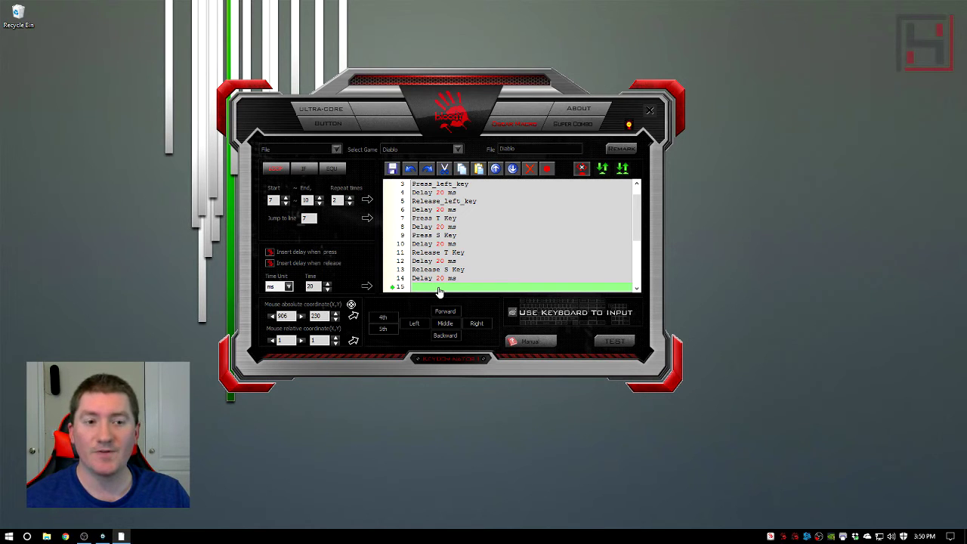
# - Delete the delay, mouse move, click and keystroke lines, starting from line 1, to empty the script
pyautogui.scroll(1, 446, 251)
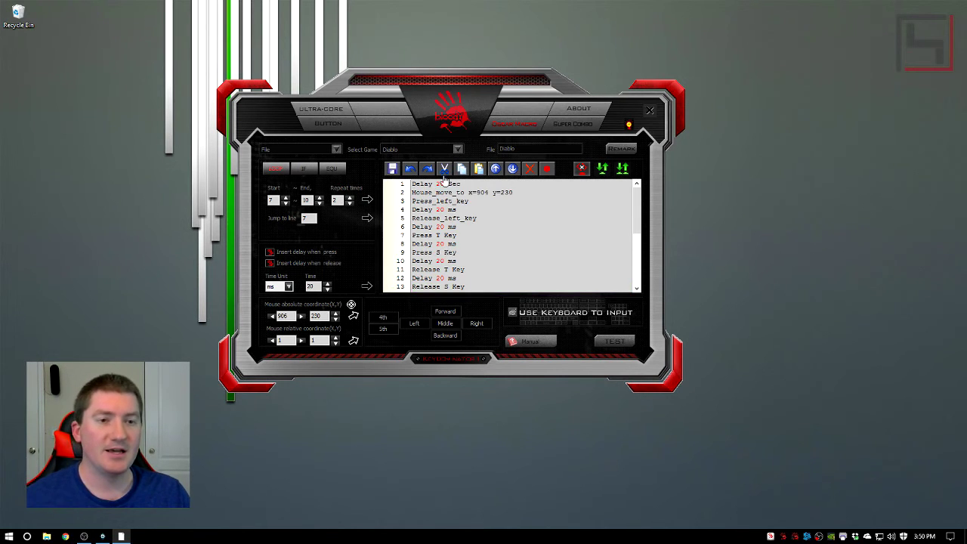
pyautogui.click(440, 185)
pyautogui.click(532, 169)
pyautogui.click(532, 168)
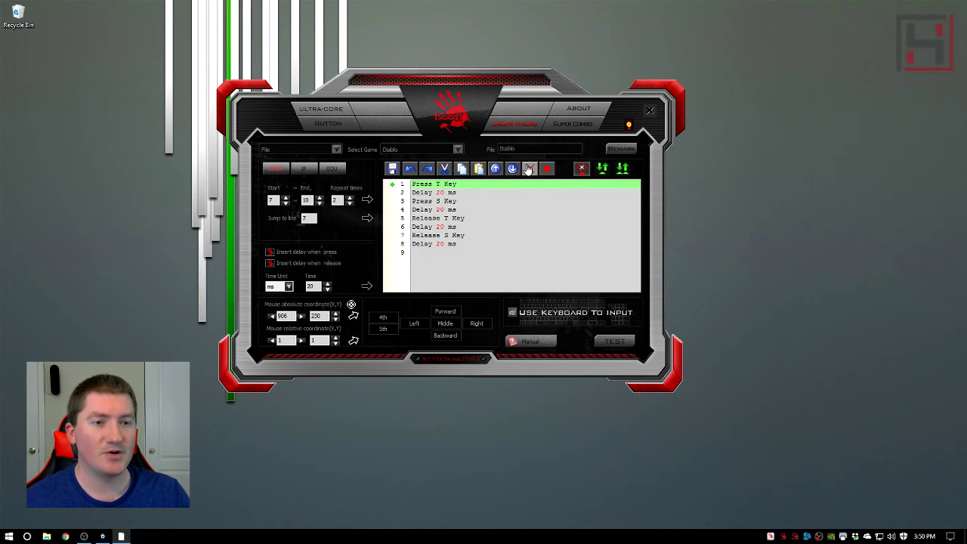
pyautogui.click(530, 168)
pyautogui.click(529, 169)
pyautogui.click(529, 169)
pyautogui.click(529, 168)
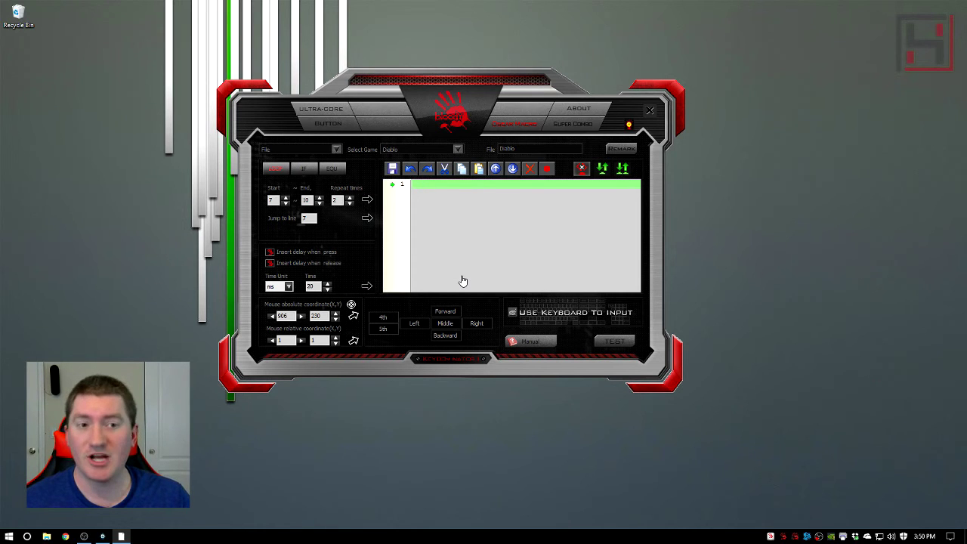
# - Insert an Enter keystroke using the on-screen keyboard, and delete all of its press, release and delay lines
pyautogui.click(516, 315)
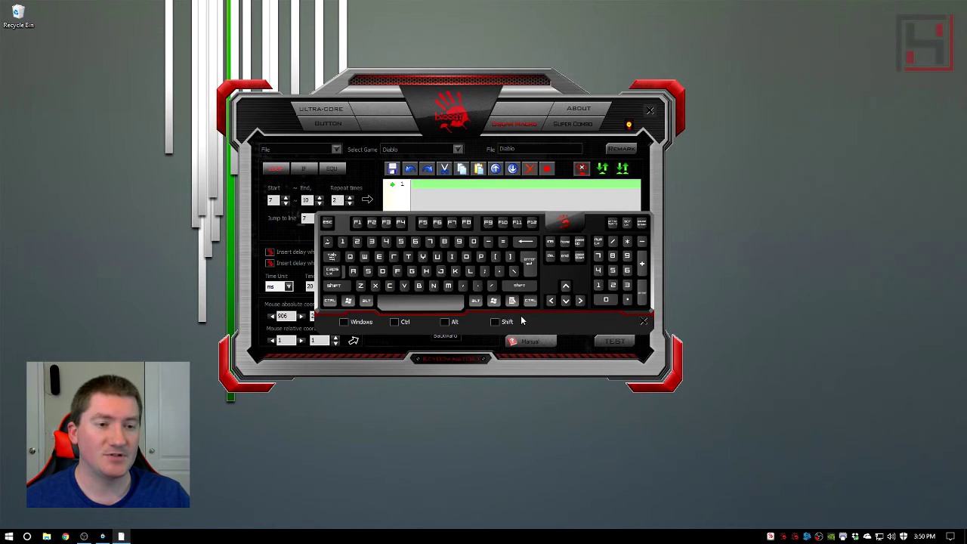
pyautogui.click(529, 264)
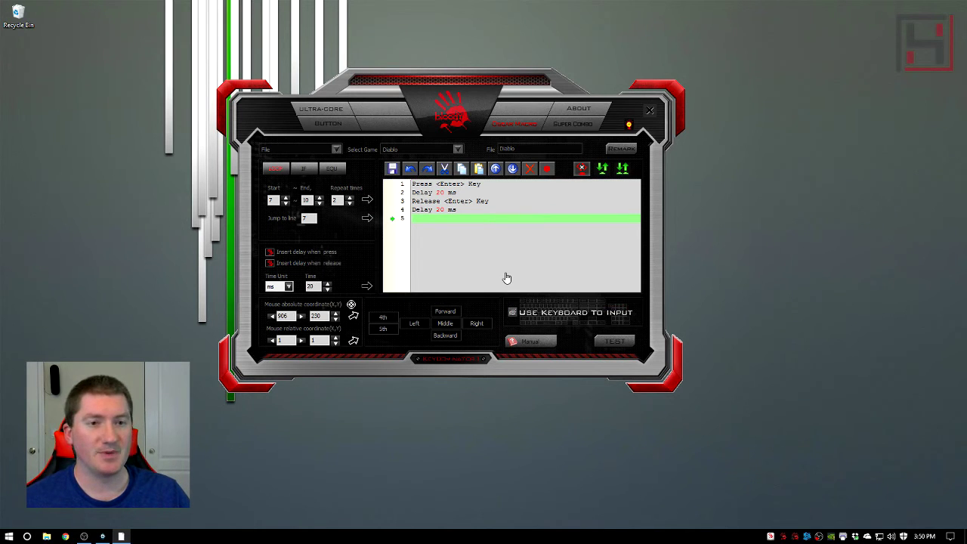
pyautogui.click(496, 185)
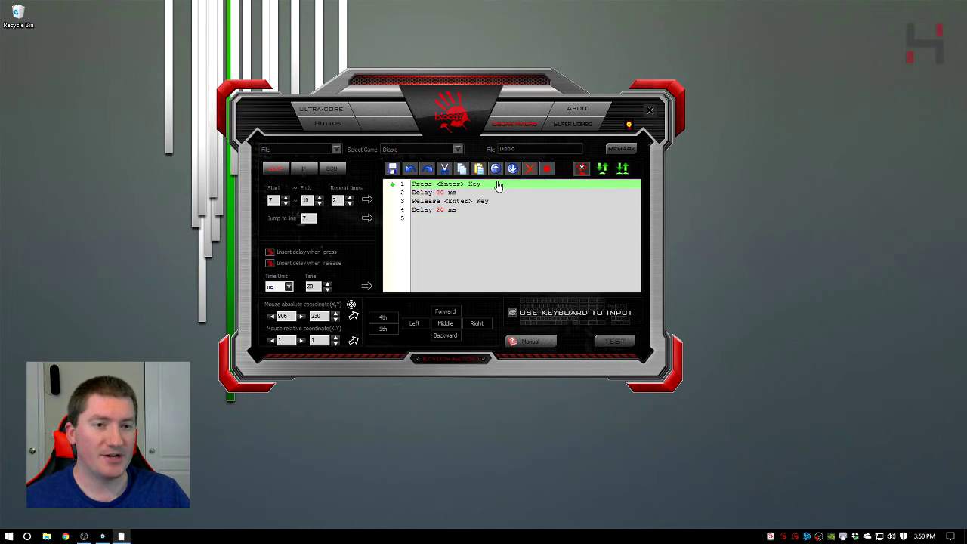
pyautogui.click(530, 169)
pyautogui.click(530, 169)
pyautogui.click(530, 169)
pyautogui.click(530, 169)
# - Record the keystrokes of the sentence "This is a test" in the macro script
pyautogui.click(415, 214)
pyautogui.write('this is')
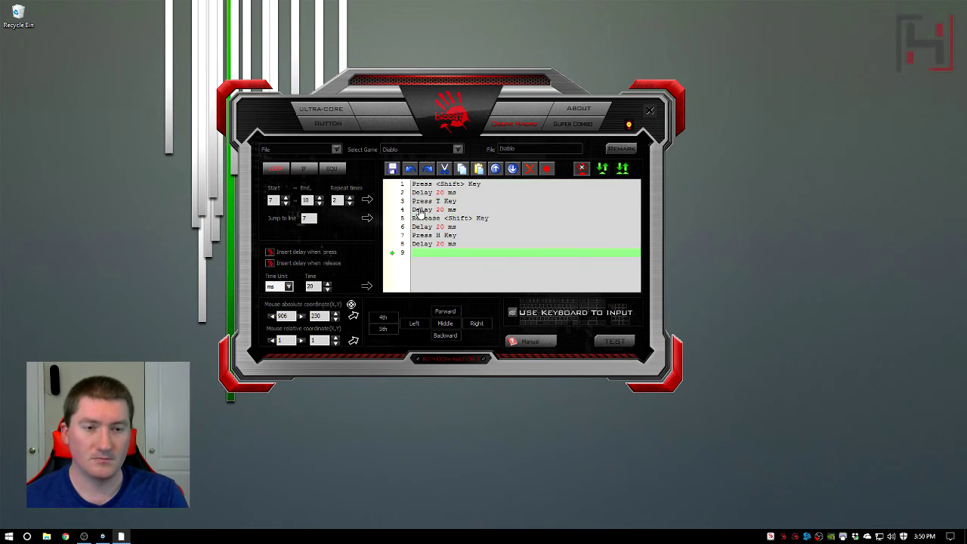
pyautogui.write(' a test')
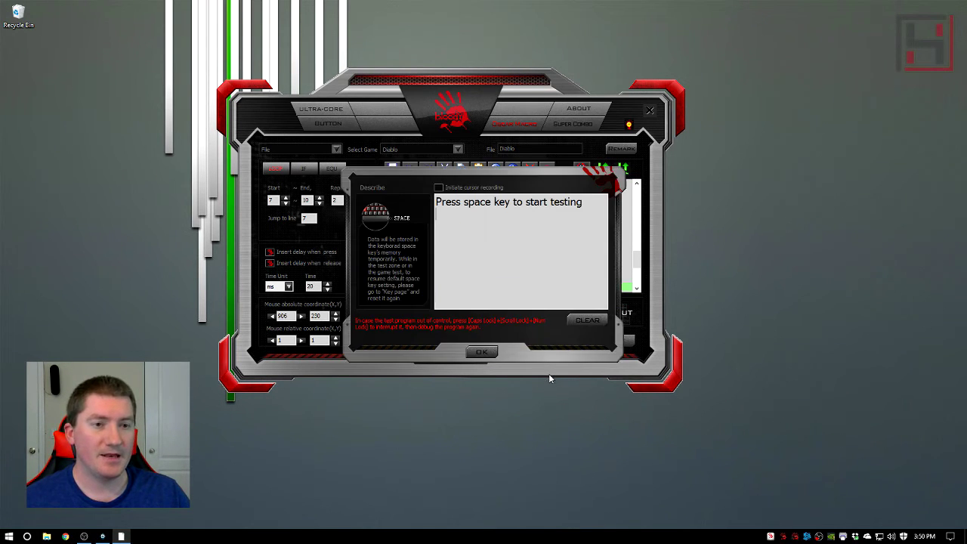
# - Run the macro in the test window, clear the test output and close the window
pyautogui.press('space')
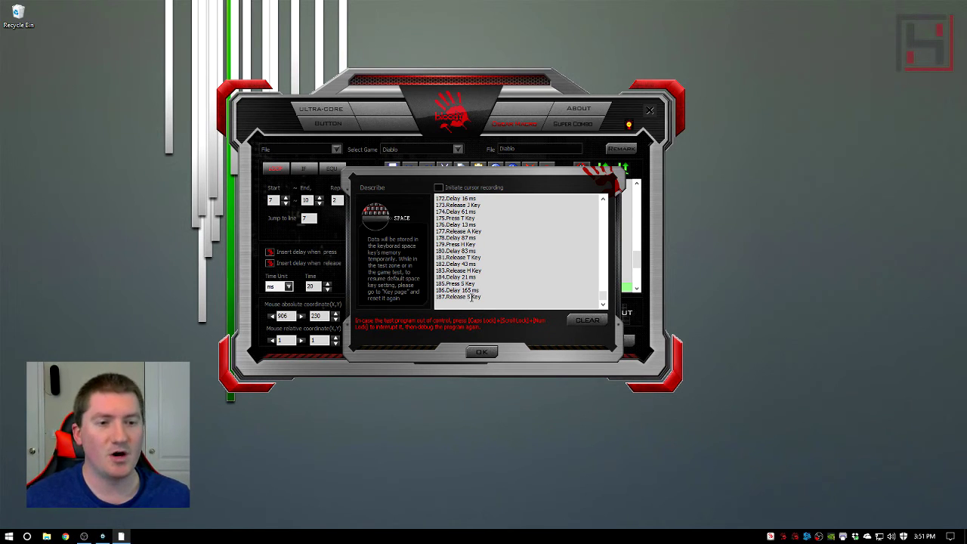
pyautogui.click(587, 320)
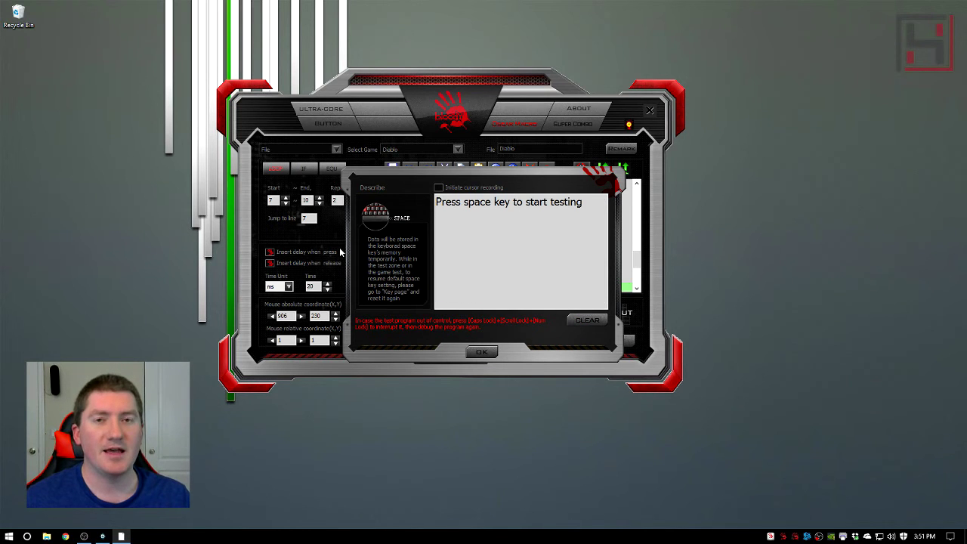
pyautogui.click(482, 352)
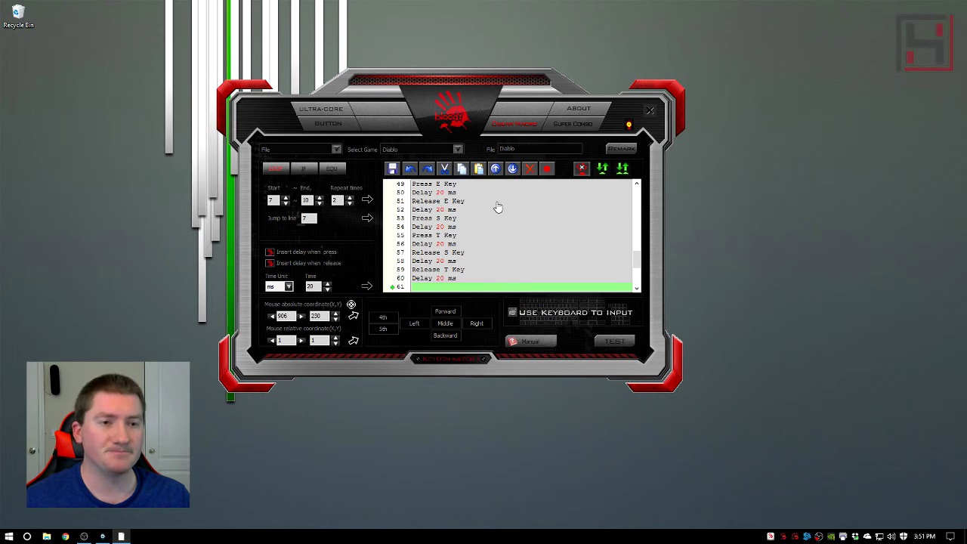
# - Delete every recorded keystroke and delay line of the test sentence, starting from line 1, until the script is empty
pyautogui.scroll(8, 458, 241)
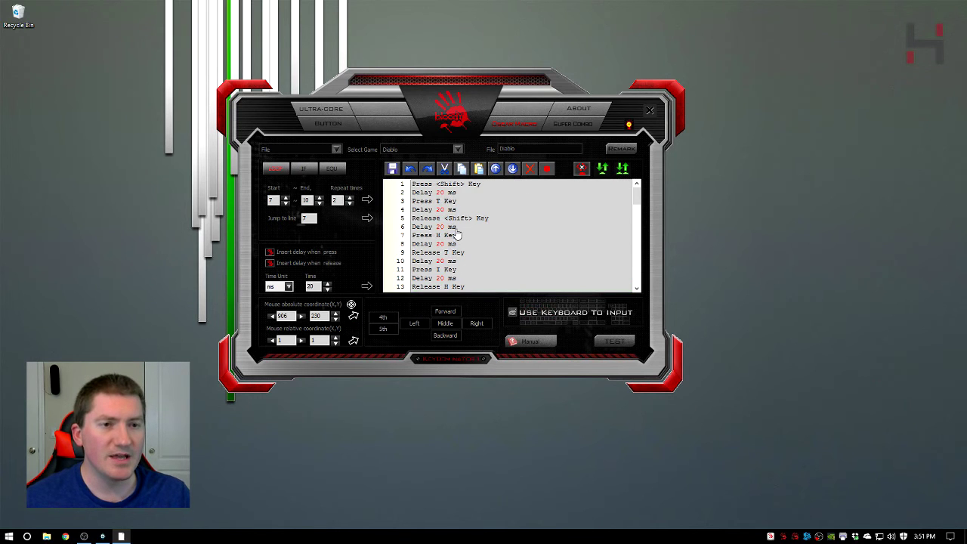
pyautogui.click(450, 186)
pyautogui.click(531, 169)
pyautogui.click(531, 170)
pyautogui.click(532, 169)
pyautogui.click(532, 169)
pyautogui.click(531, 169)
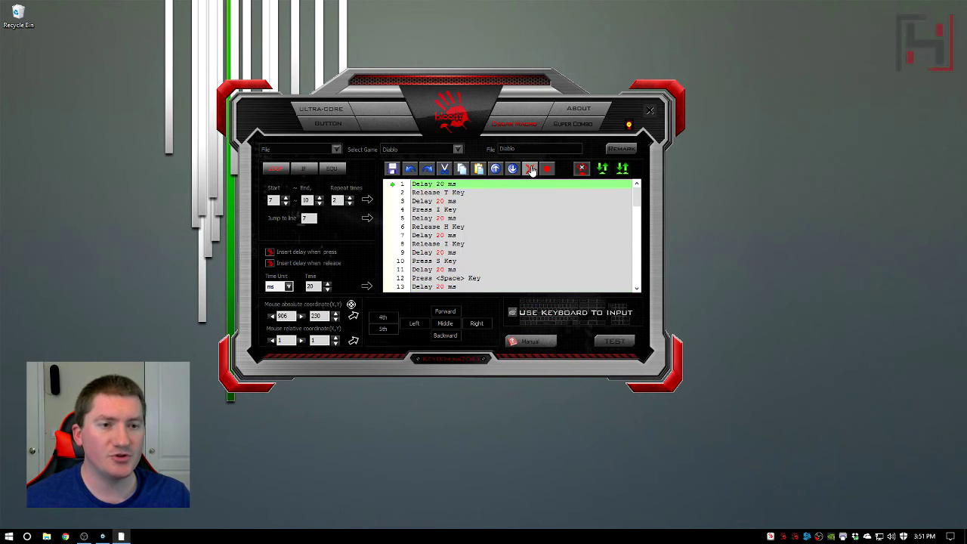
pyautogui.click(531, 169)
pyautogui.click(532, 169)
pyautogui.click(532, 170)
pyautogui.click(531, 169)
pyautogui.click(532, 169)
pyautogui.click(532, 169)
pyautogui.click(531, 169)
pyautogui.click(532, 169)
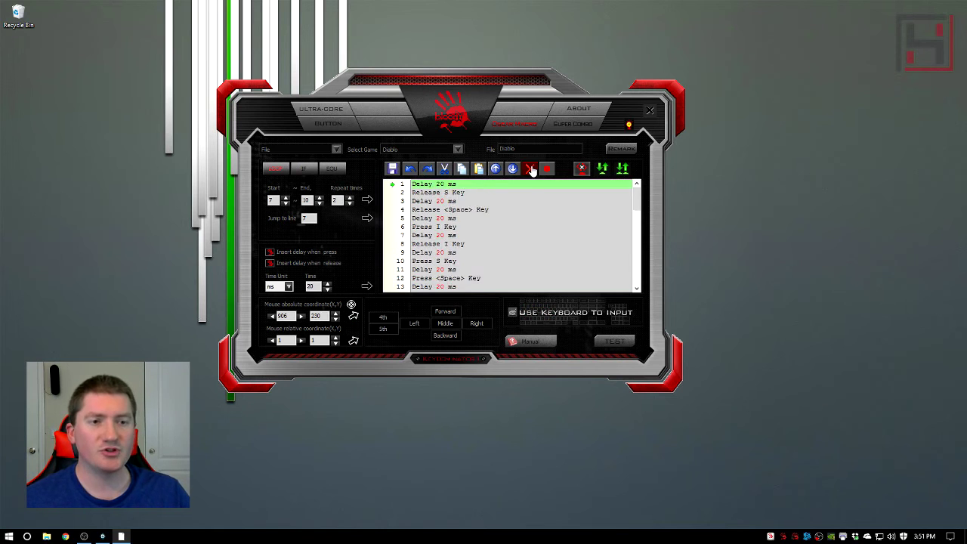
pyautogui.click(531, 170)
pyautogui.click(532, 169)
pyautogui.click(531, 169)
pyautogui.click(531, 170)
pyautogui.click(532, 169)
pyautogui.click(531, 170)
pyautogui.click(531, 170)
pyautogui.click(531, 169)
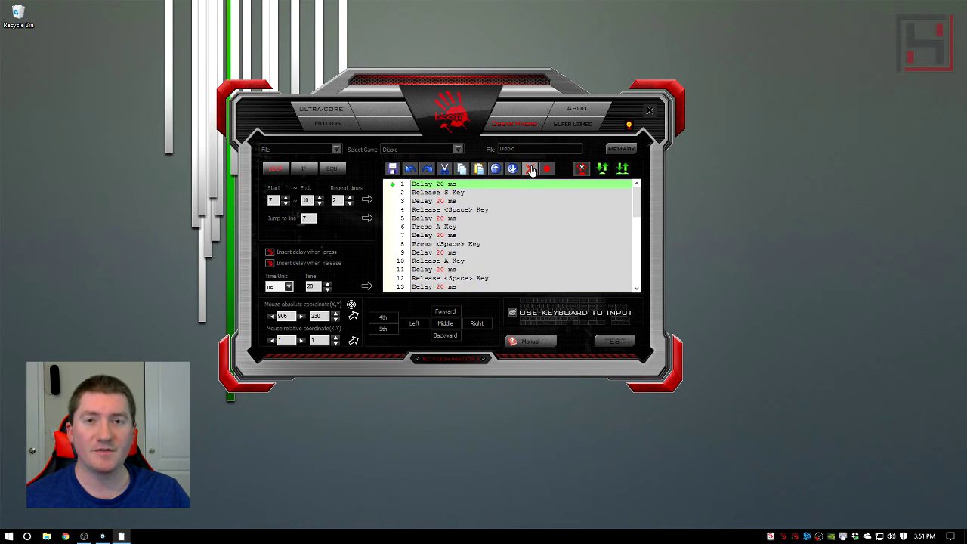
pyautogui.click(531, 169)
pyautogui.click(531, 170)
pyautogui.click(531, 169)
pyautogui.click(532, 169)
pyautogui.moveTo(635, 212)
pyautogui.mouseDown()
pyautogui.moveTo(633, 282)
pyautogui.moveTo(625, 212)
pyautogui.mouseUp()
pyautogui.click(532, 170)
pyautogui.click(531, 170)
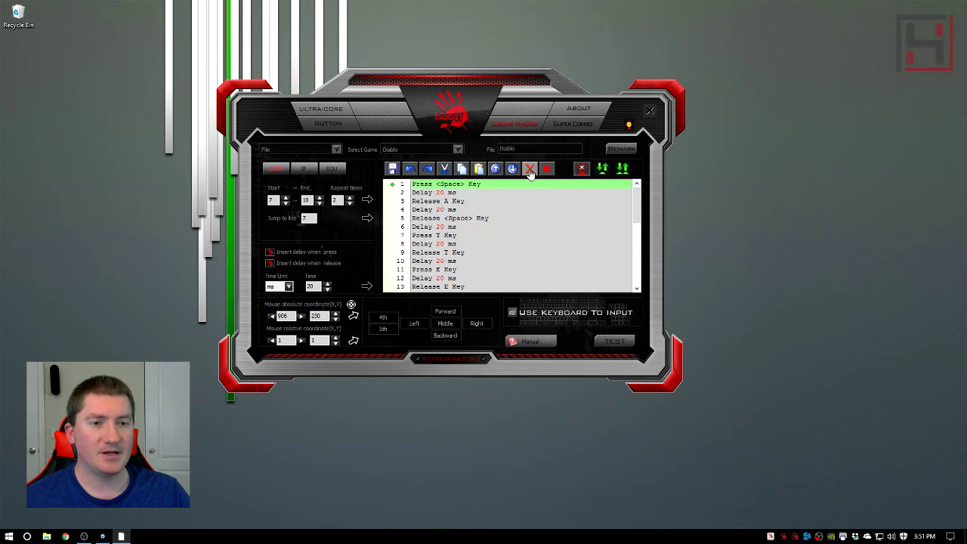
pyautogui.click(531, 170)
pyautogui.click(531, 170)
pyautogui.click(531, 170)
pyautogui.click(531, 170)
pyautogui.click(531, 170)
pyautogui.click(531, 170)
pyautogui.click(532, 170)
pyautogui.click(531, 170)
pyautogui.click(532, 170)
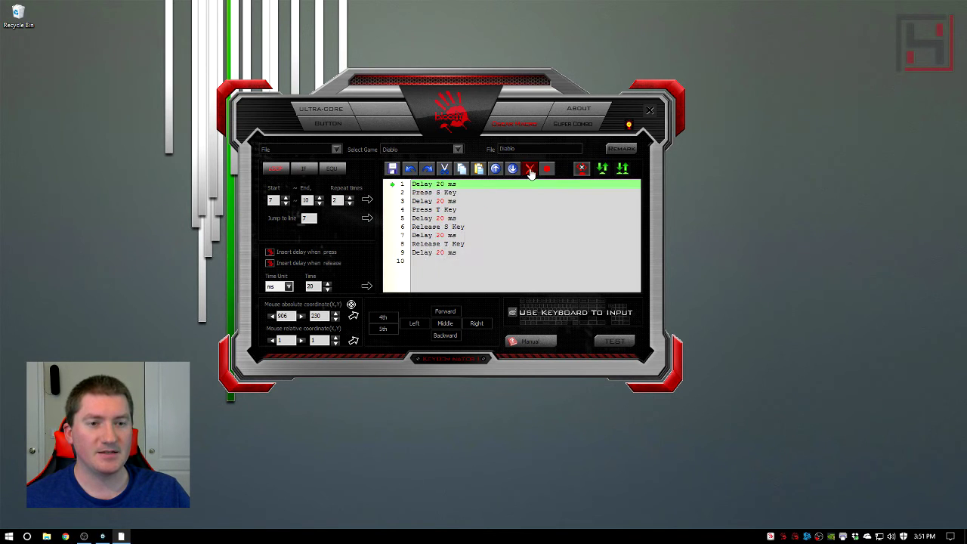
pyautogui.click(531, 170)
pyautogui.click(531, 170)
pyautogui.click(531, 171)
pyautogui.click(531, 170)
pyautogui.click(531, 170)
pyautogui.click(532, 170)
pyautogui.click(531, 170)
pyautogui.click(532, 170)
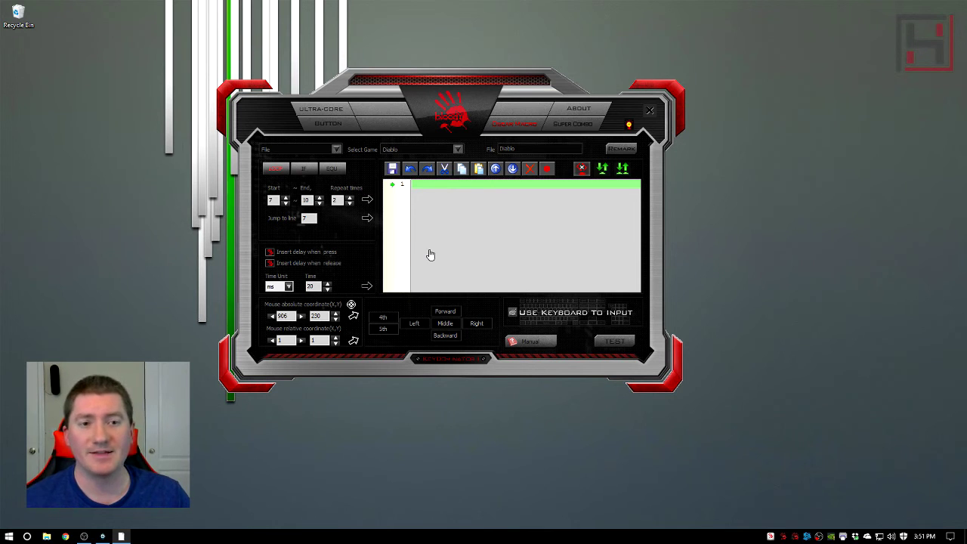
# - Select the Office game folder without saving the Diablo file, and create a new macro file named "Hello World!"
pyautogui.click(458, 150)
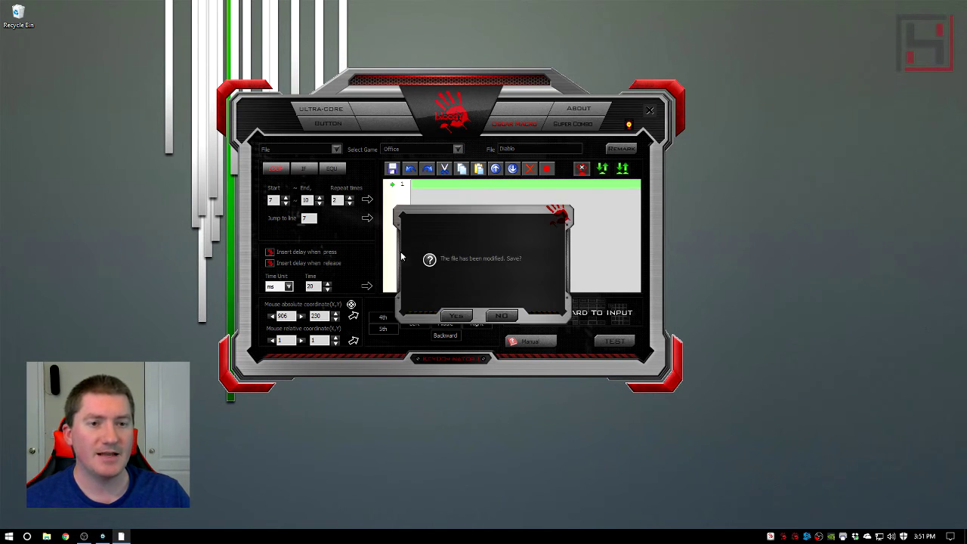
pyautogui.click(502, 316)
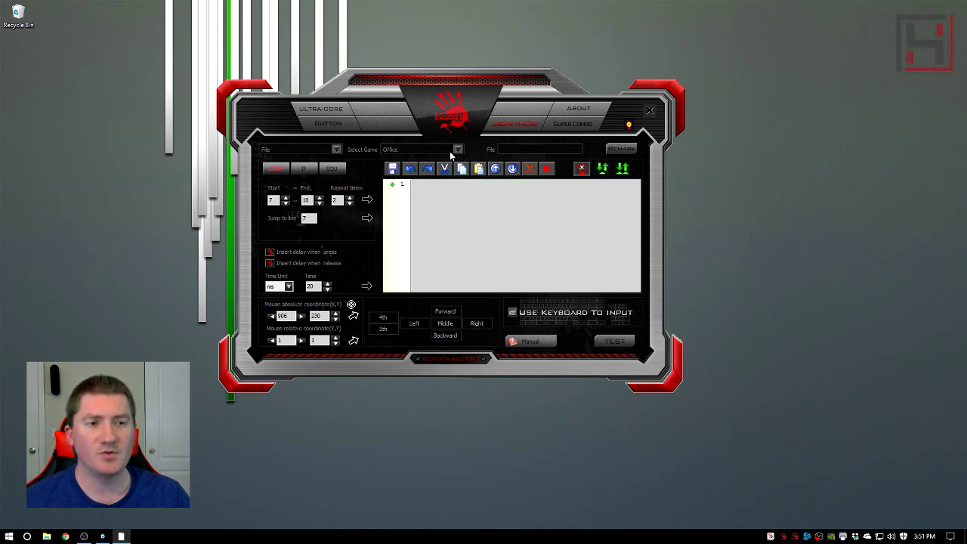
pyautogui.click(335, 143)
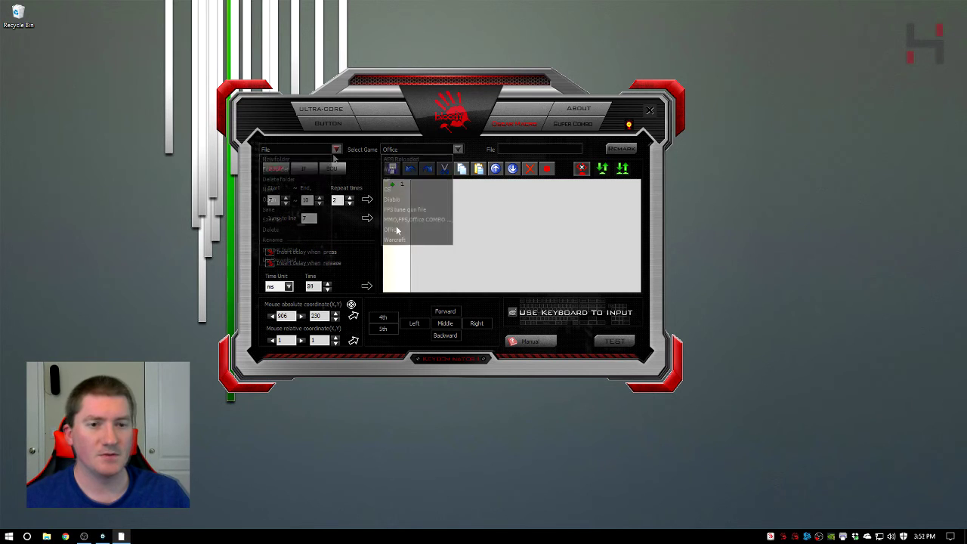
pyautogui.click(337, 148)
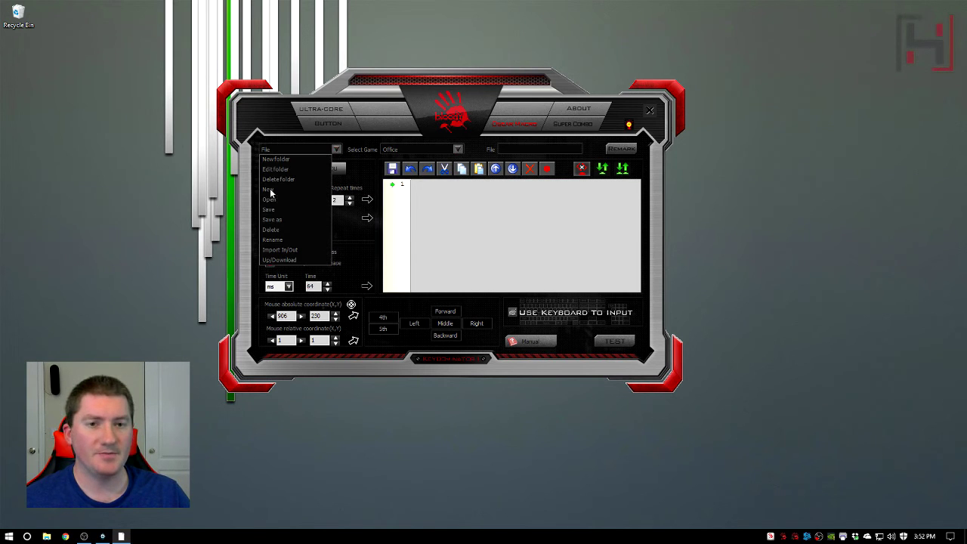
pyautogui.click(297, 197)
pyautogui.write('Hello World!')
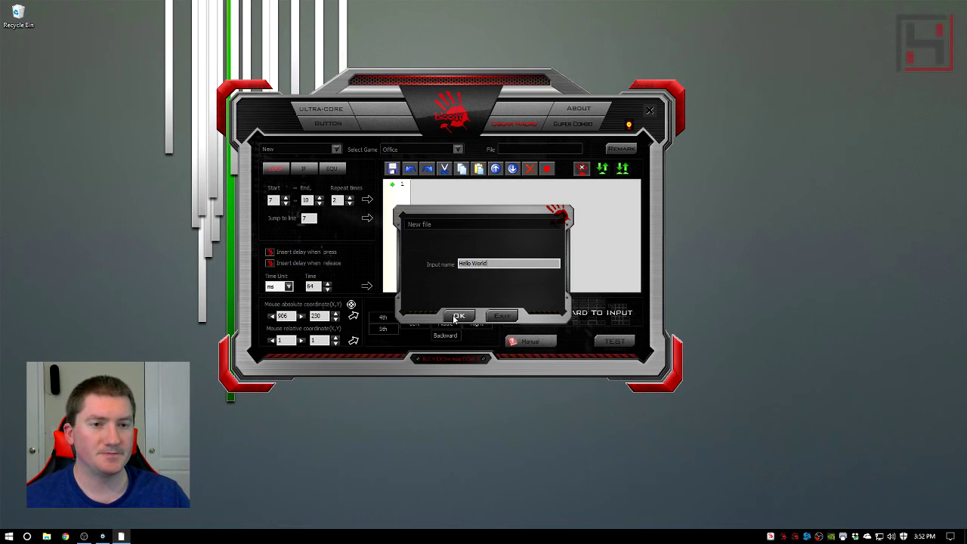
pyautogui.click(456, 316)
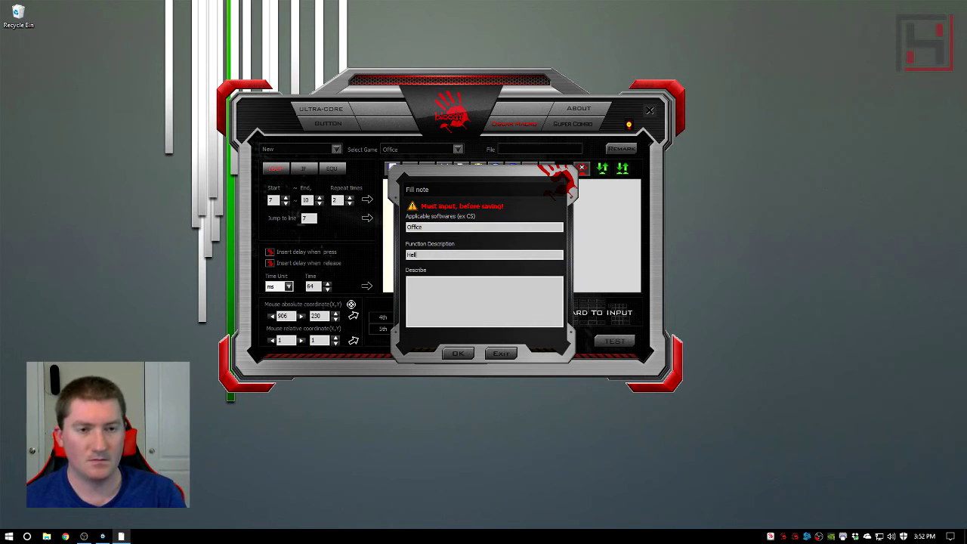
# - Confirm the note for the new Office macro file and turn off delay insertion on both press and release
pyautogui.click(457, 353)
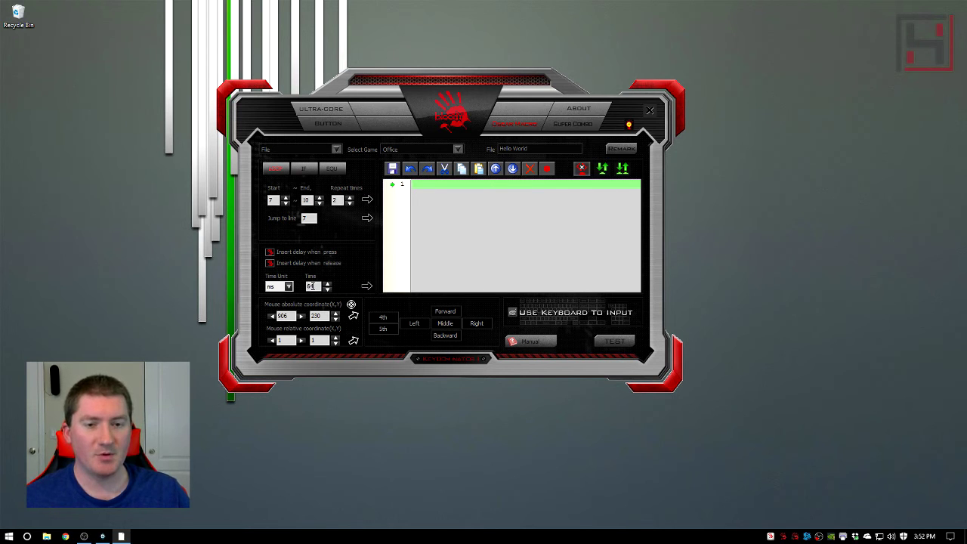
pyautogui.click(269, 263)
pyautogui.click(270, 252)
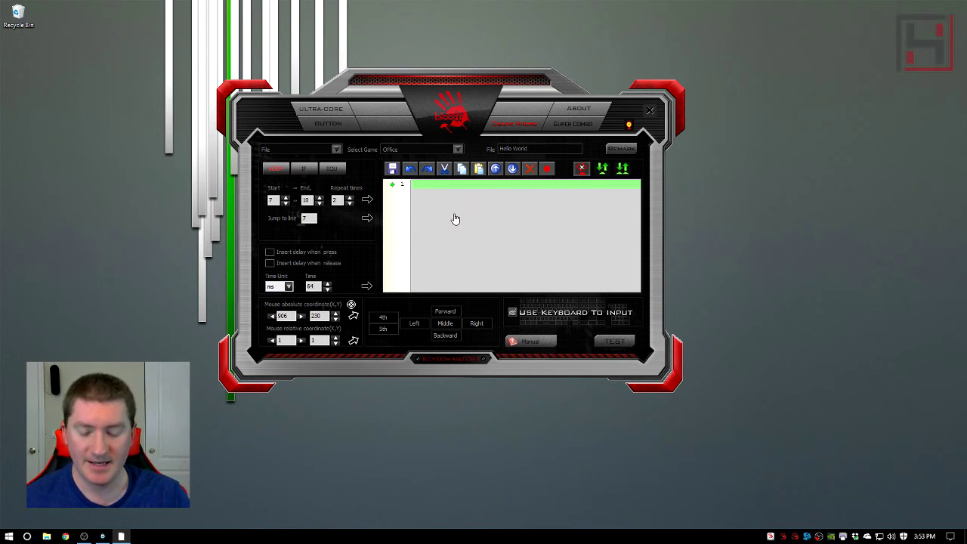
# - Record the keystrokes of "Hello World" without delays and save the macro as "Hello World" in the Office folder
pyautogui.press('shift')
pyautogui.write('Hello World')
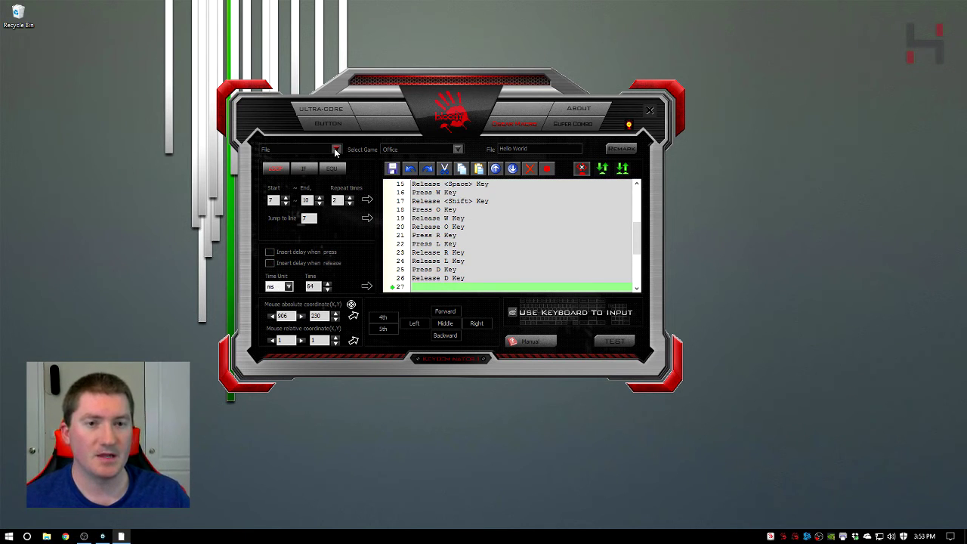
pyautogui.click(336, 149)
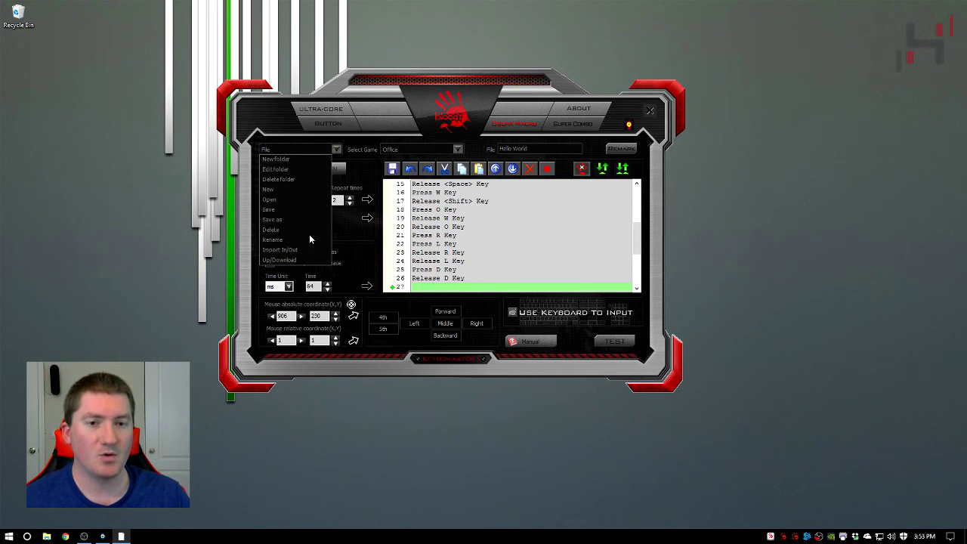
pyautogui.click(269, 209)
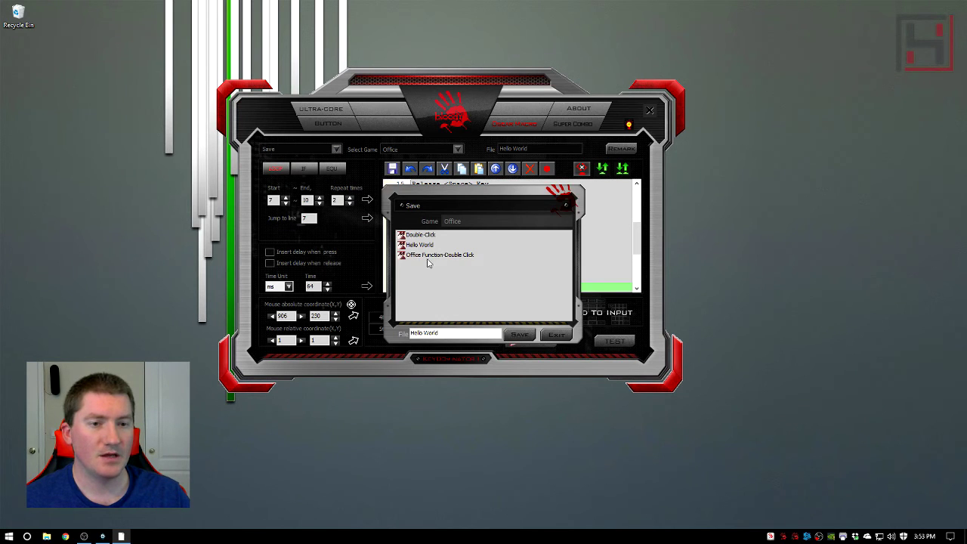
pyautogui.click(525, 336)
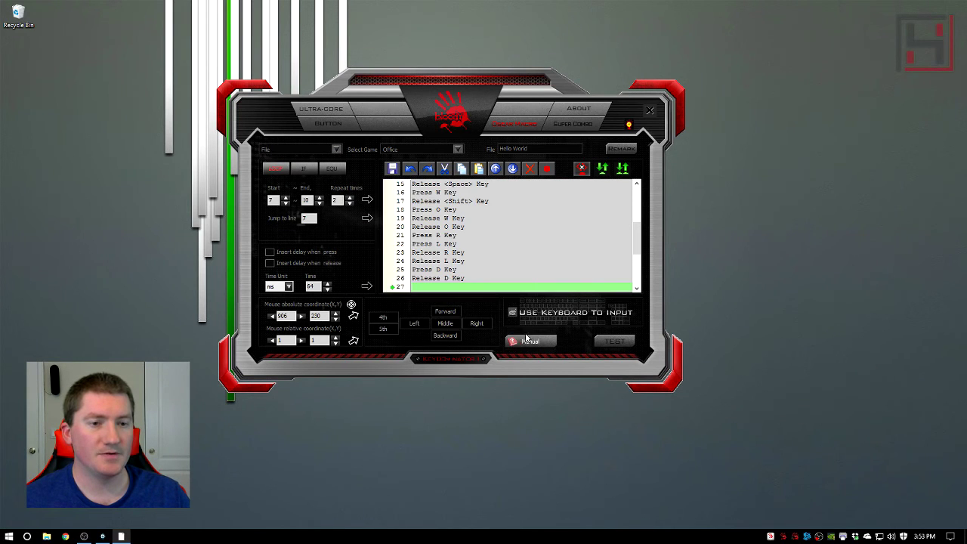
# - Assign the "Hello World" macro file from the Office folder to the F5 key in the Standard profile and apply it
pyautogui.click(325, 124)
pyautogui.click(565, 181)
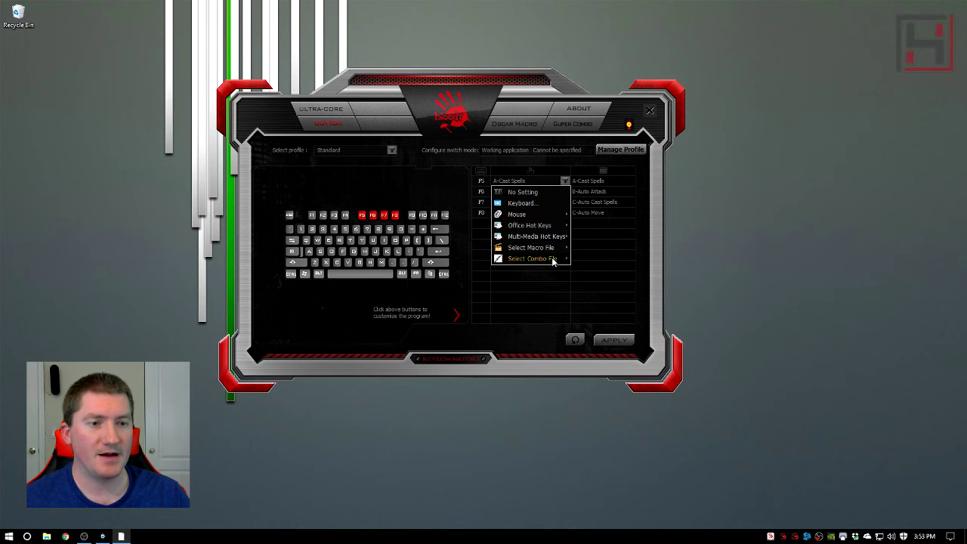
pyautogui.moveTo(540, 248)
pyautogui.moveTo(640, 257)
pyautogui.moveTo(621, 284)
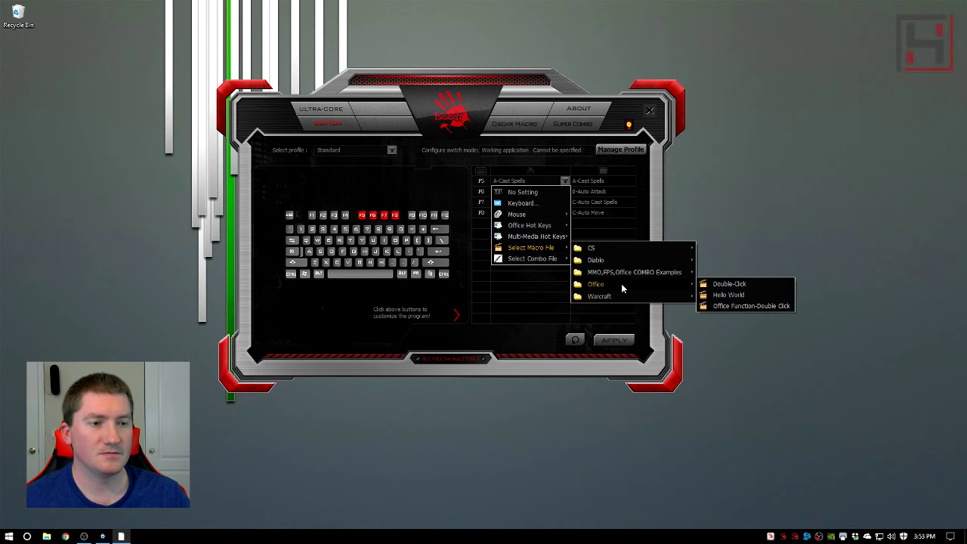
pyautogui.click(739, 294)
pyautogui.click(615, 340)
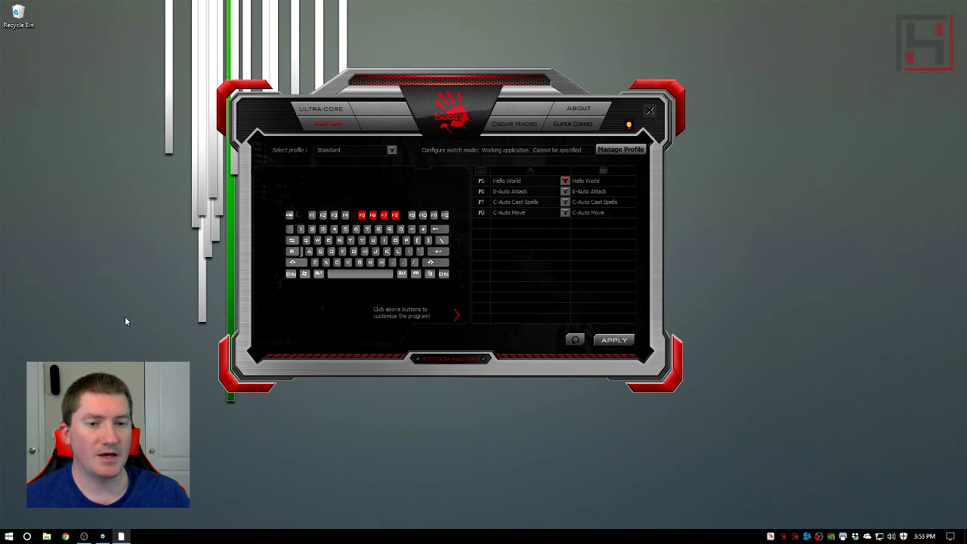
# - Create a text document named "Hello" on the desktop
pyautogui.rightClick(74, 160)
pyautogui.moveTo(128, 267)
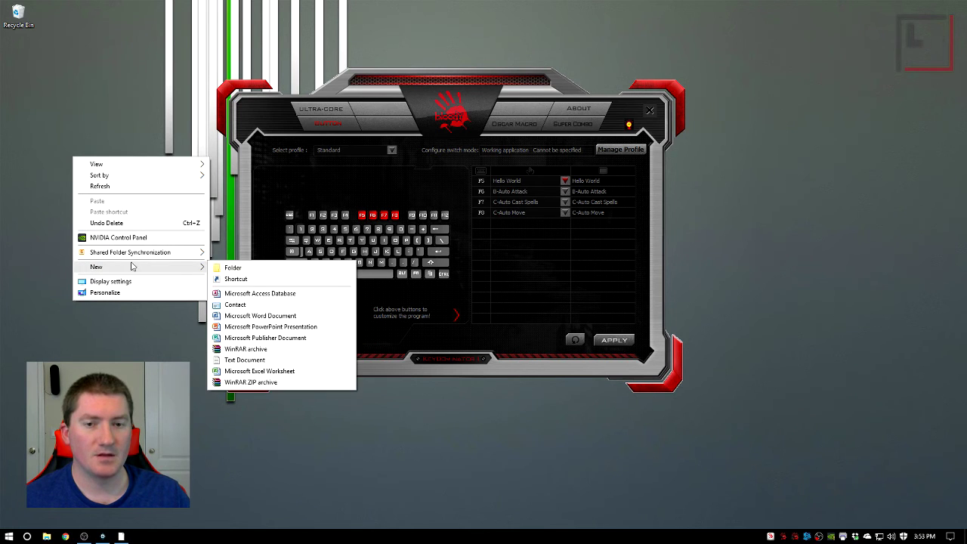
pyautogui.click(244, 360)
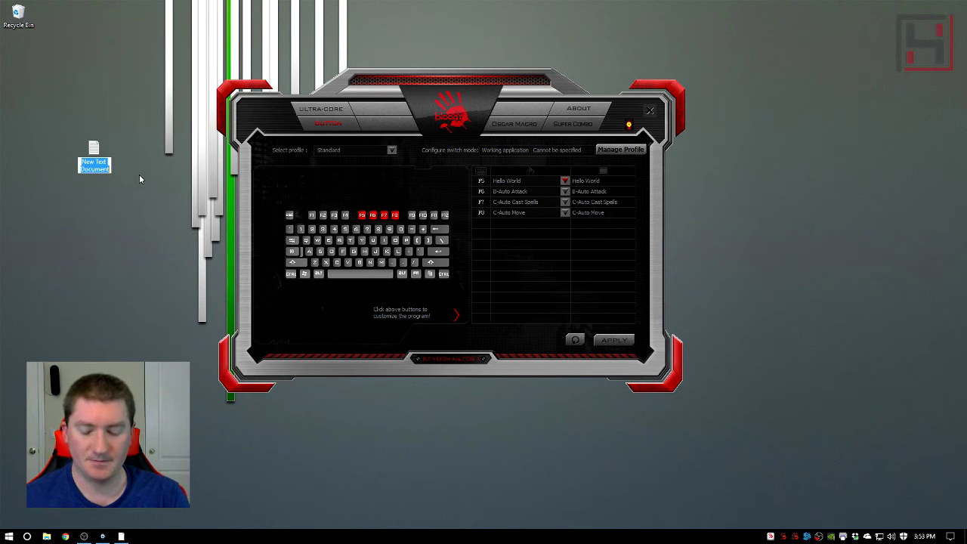
pyautogui.write('Hello')
pyautogui.press('Return')
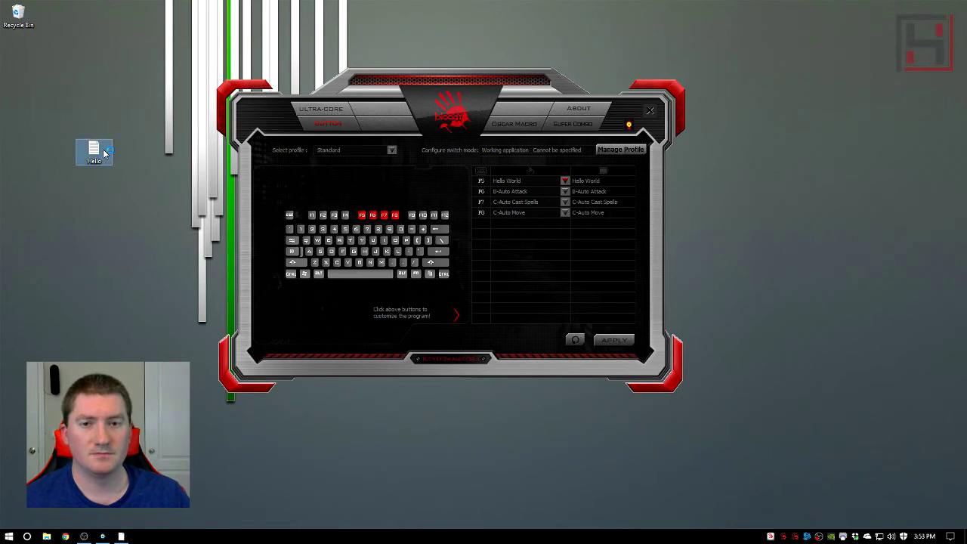
# - Open the Hello document in Notepad to test the F5 macro, and close it without saving
pyautogui.press('Return')
pyautogui.moveTo(204, 25); pyautogui.dragTo(383, 42)
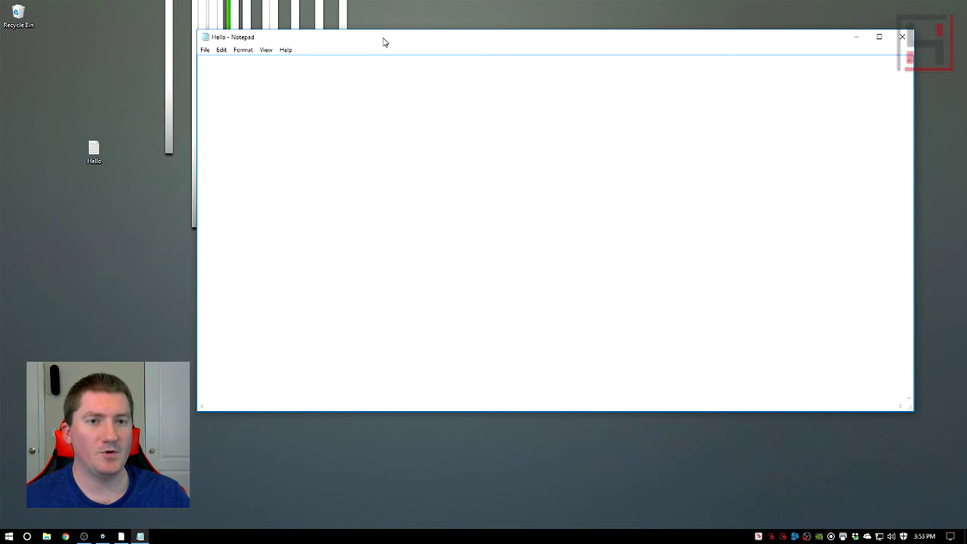
pyautogui.write('hlo World')
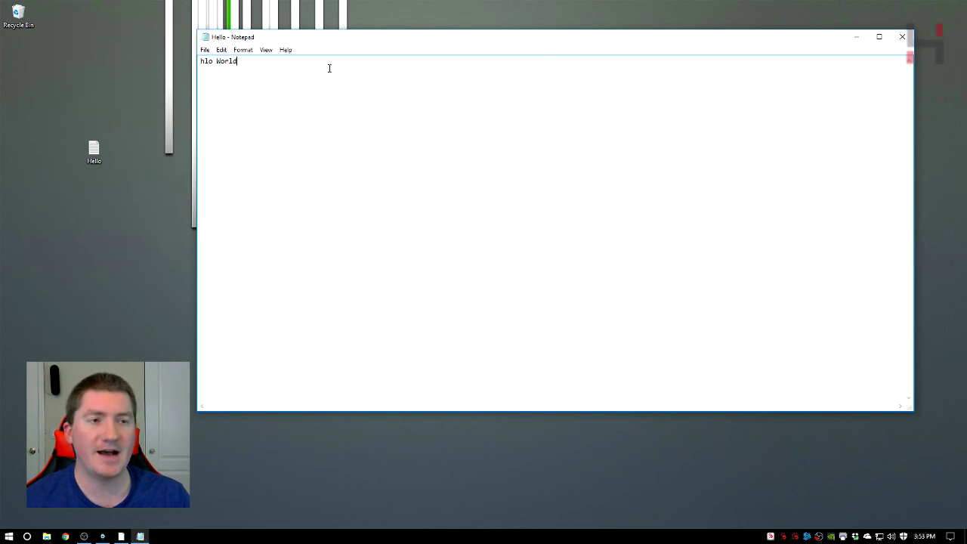
pyautogui.click(902, 37)
pyautogui.click(499, 275)
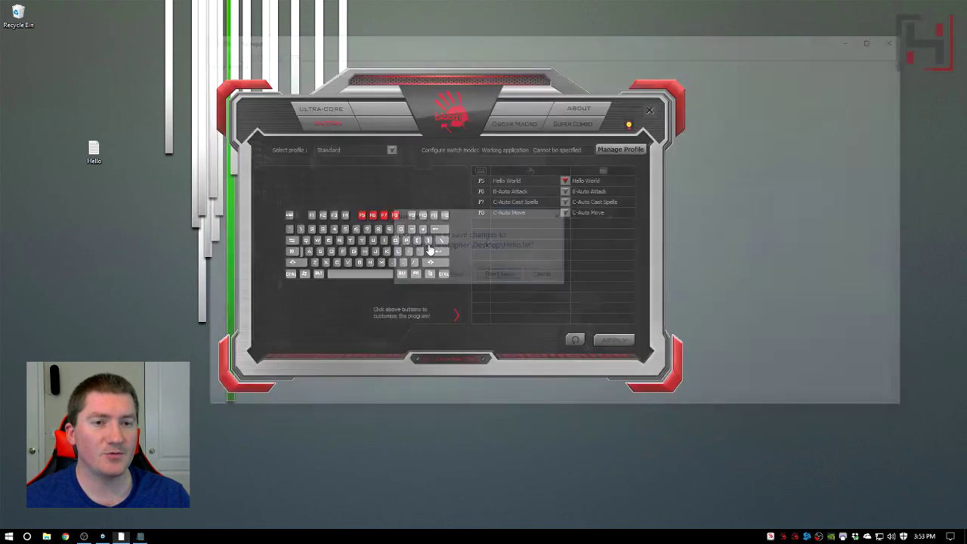
# - Open the "Hello World" macro file from the Office folder in the Oscar Macro editor
pyautogui.click(519, 130)
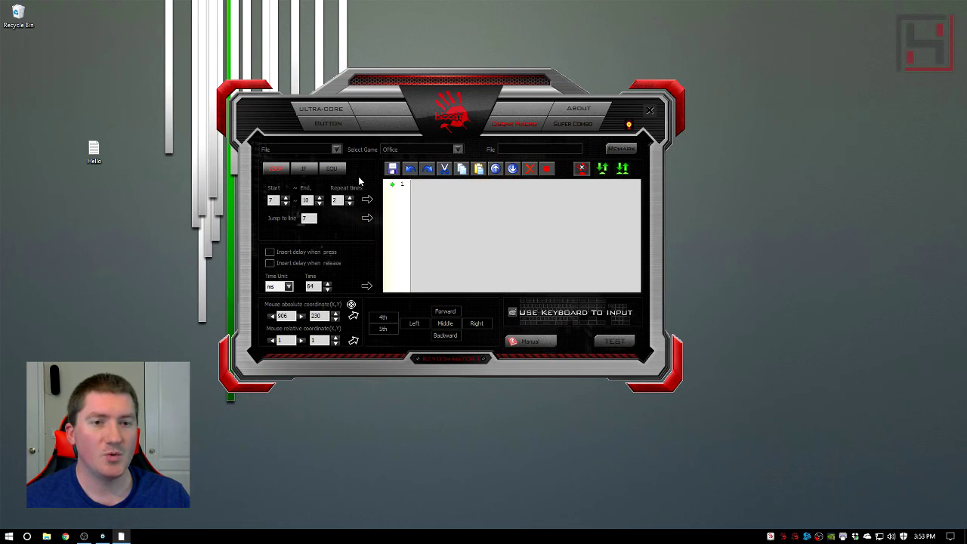
pyautogui.click(337, 150)
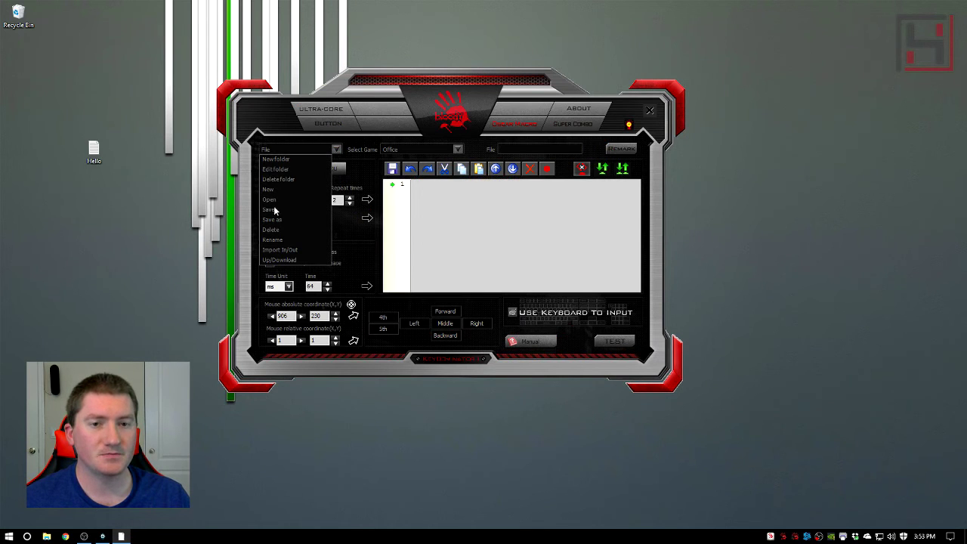
pyautogui.click(270, 200)
pyautogui.click(423, 245)
pyautogui.click(519, 346)
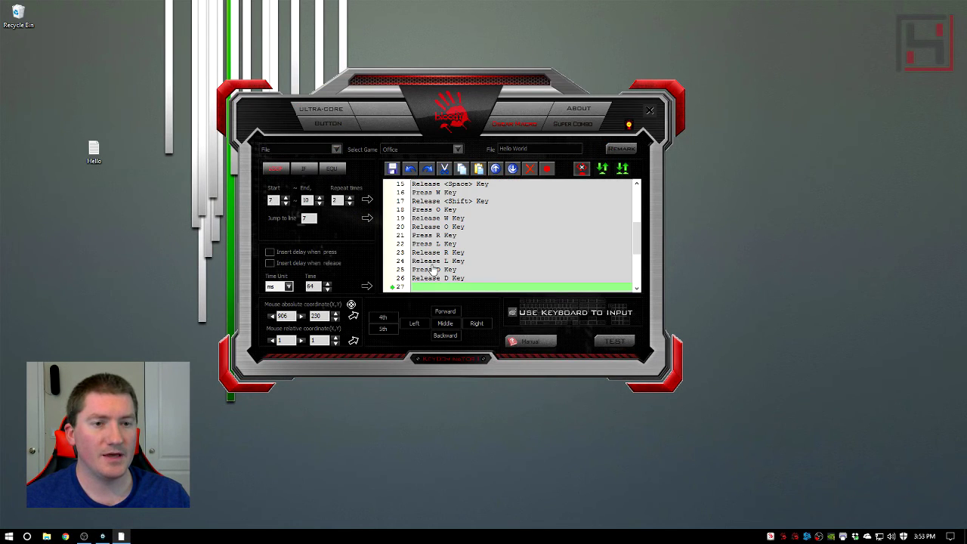
# - Delete the "Hello World" macro file from the Office folder along with its applied key function
pyautogui.click(337, 151)
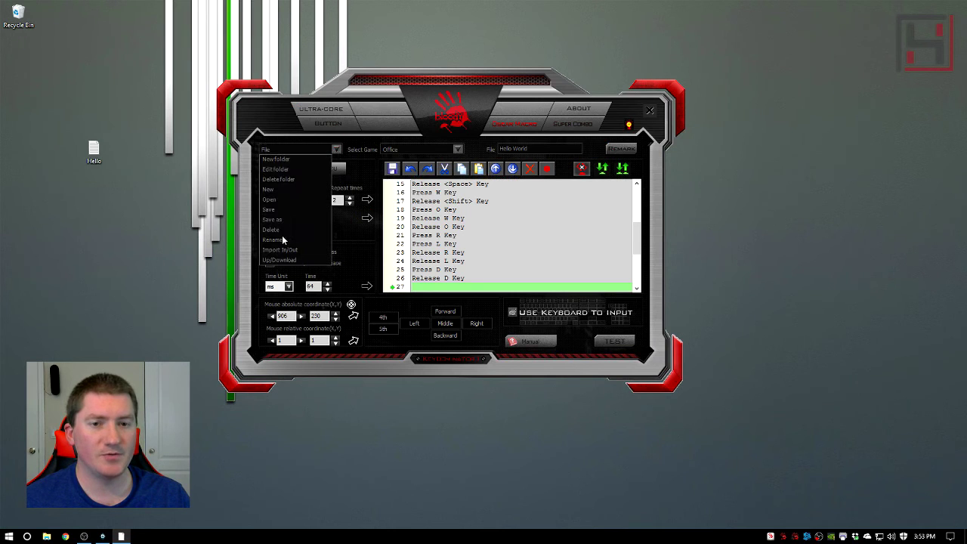
pyautogui.click(271, 229)
pyautogui.click(427, 245)
pyautogui.click(520, 348)
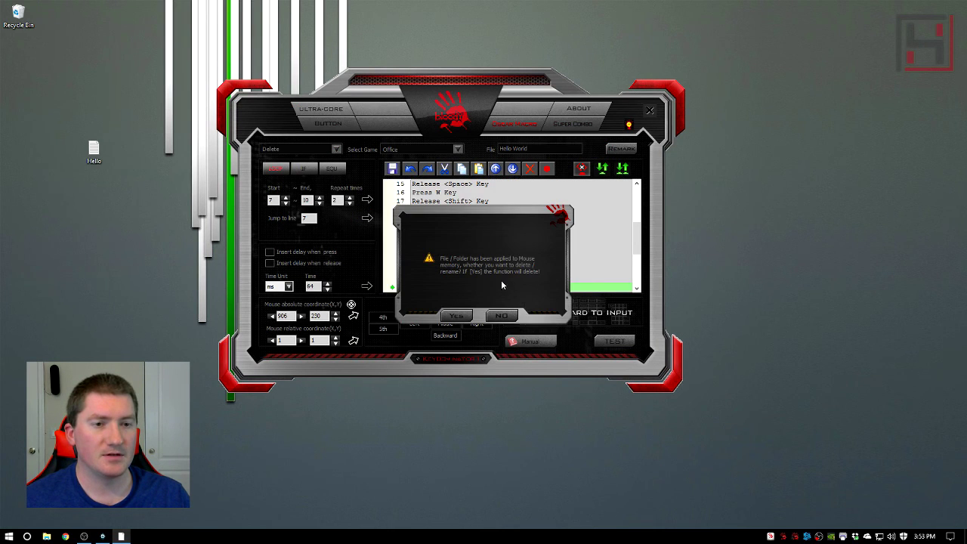
pyautogui.click(462, 319)
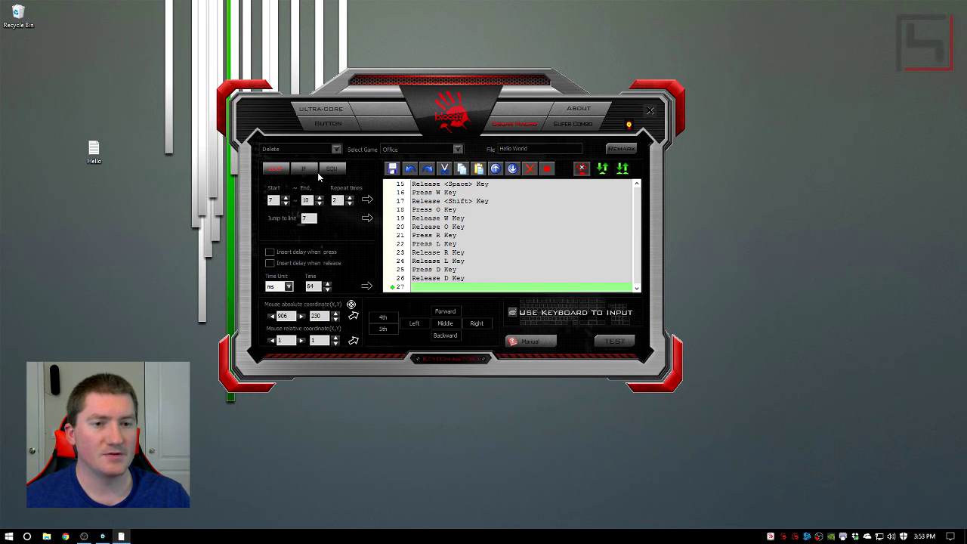
# - Create a new Office macro file named "Hello World" with applicable software "Office" and function description "Hello World"
pyautogui.click(337, 154)
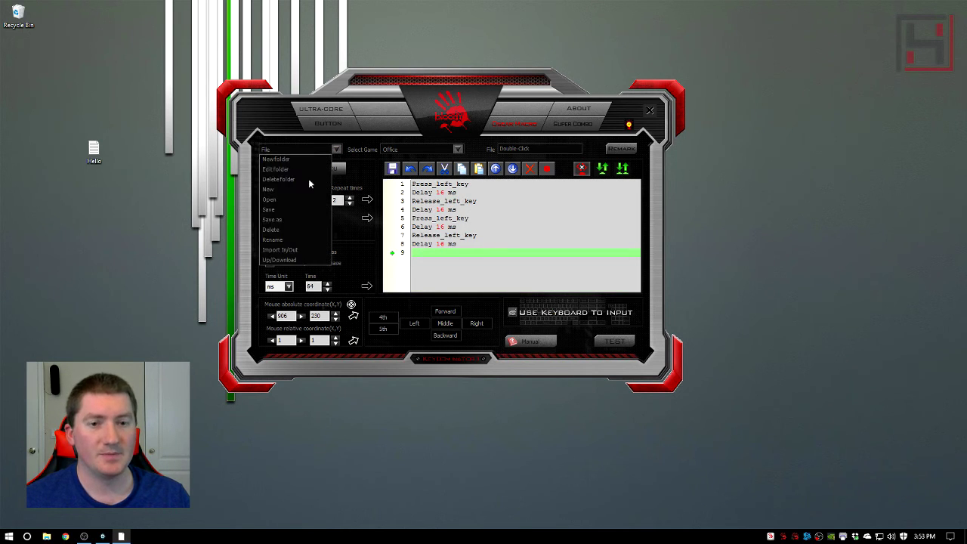
pyautogui.click(270, 196)
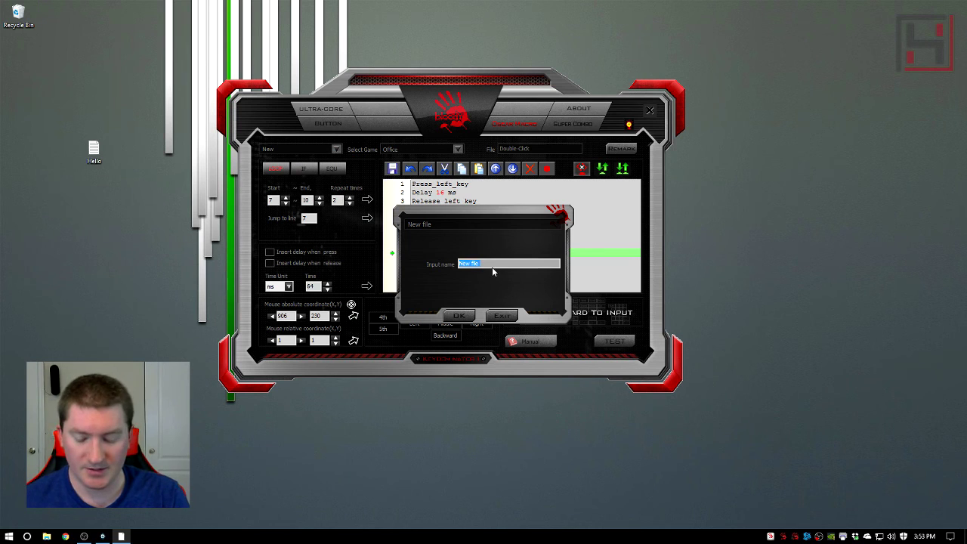
pyautogui.write('Hello World!')
pyautogui.click(459, 316)
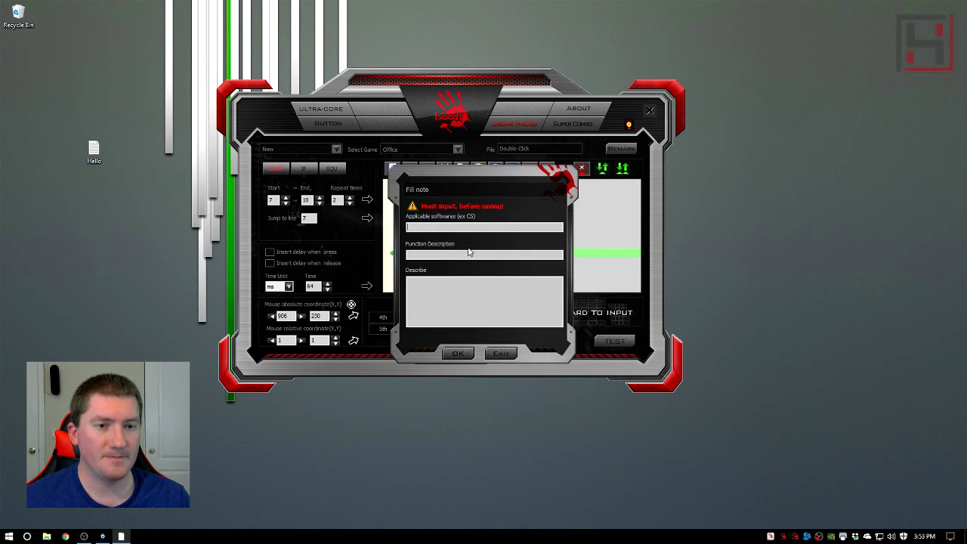
pyautogui.press('Escape')
pyautogui.click(459, 316)
pyautogui.write('Office')
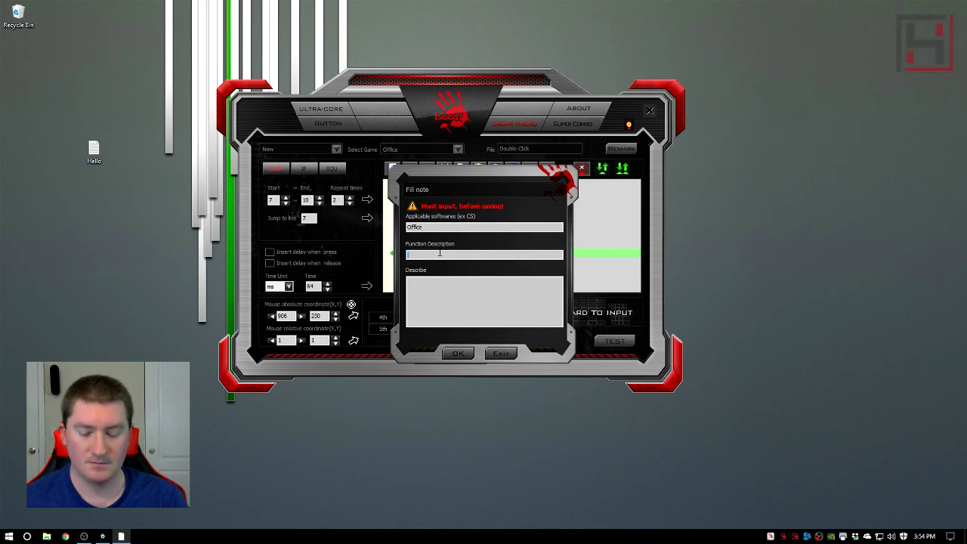
pyautogui.write('Hello World')
pyautogui.click(458, 353)
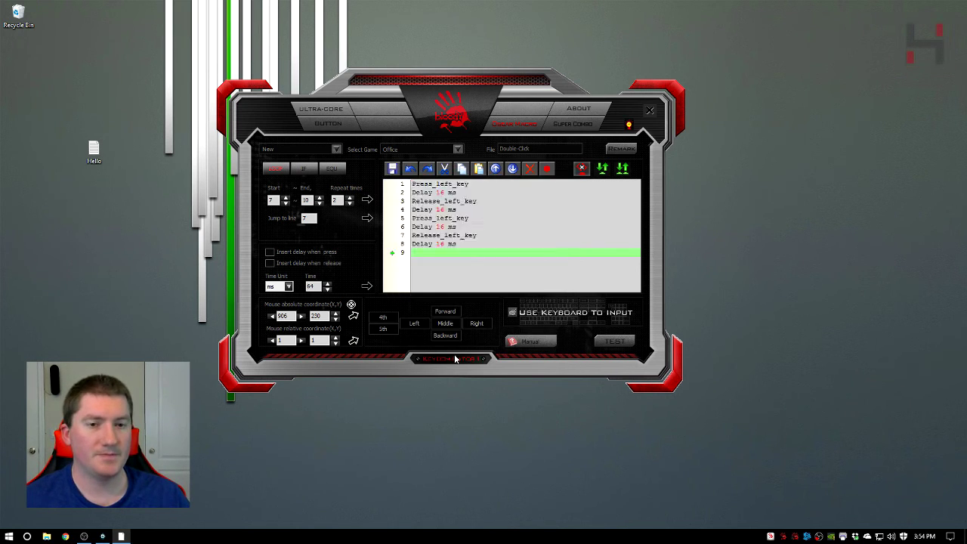
# - Enable delay insertion on both press and release, and set the delay time to 20 ms
pyautogui.click(270, 252)
pyautogui.click(269, 263)
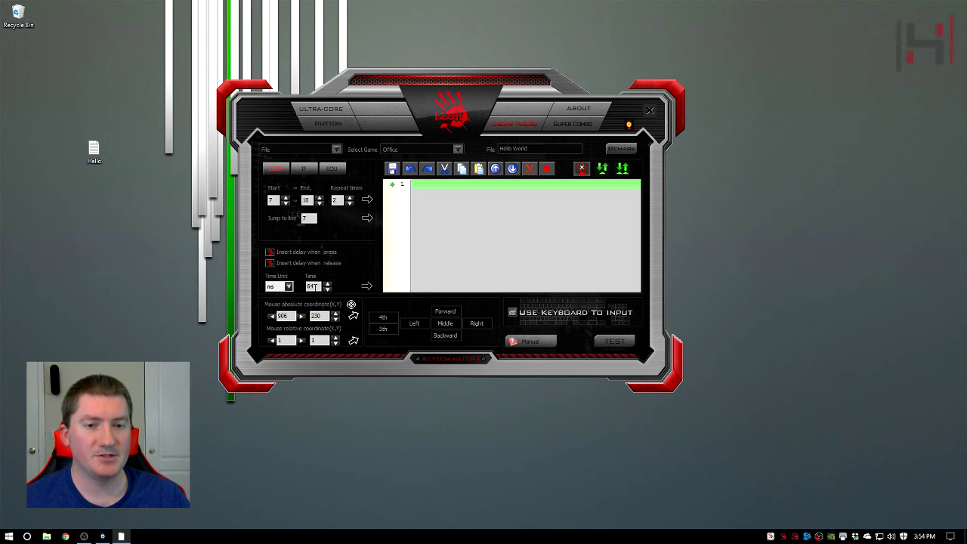
pyautogui.write('20')
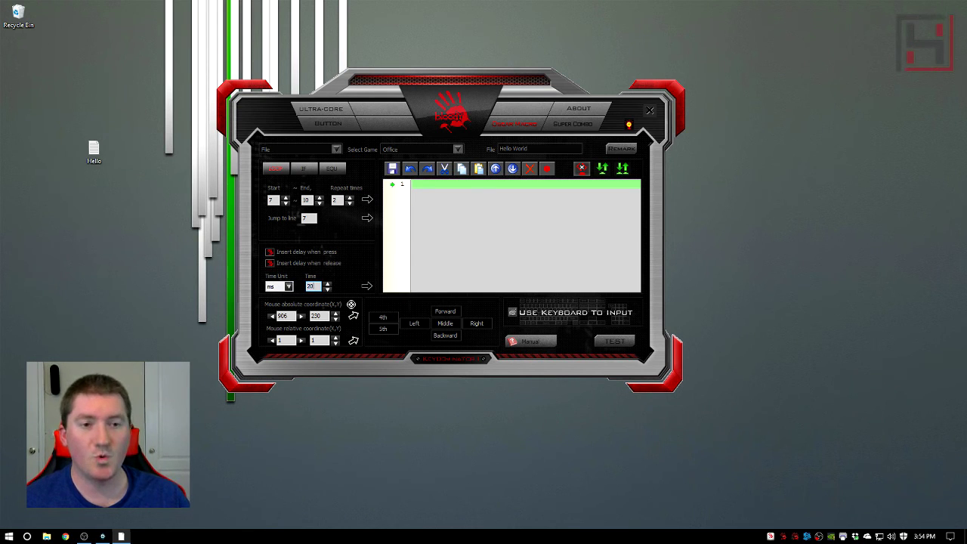
# - Record the keystrokes of "Hello World!!" in the macro script and save the file in the Office folder
pyautogui.write('Hello World')
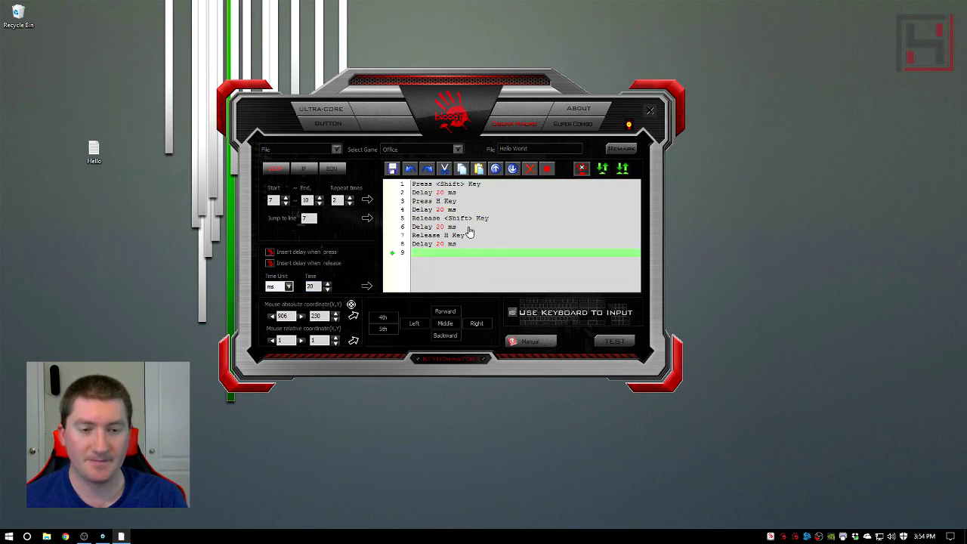
pyautogui.write('!!')
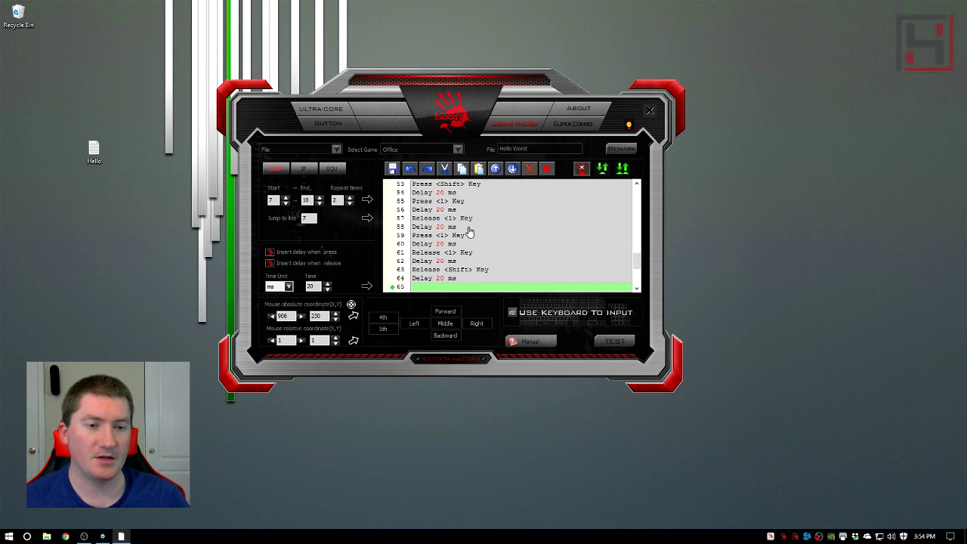
pyautogui.click(337, 150)
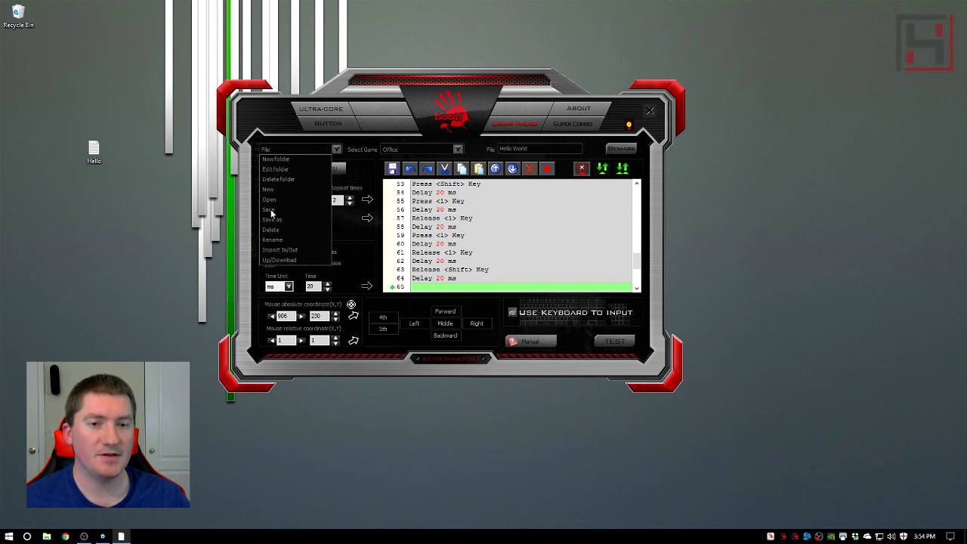
pyautogui.click(271, 214)
pyautogui.click(534, 331)
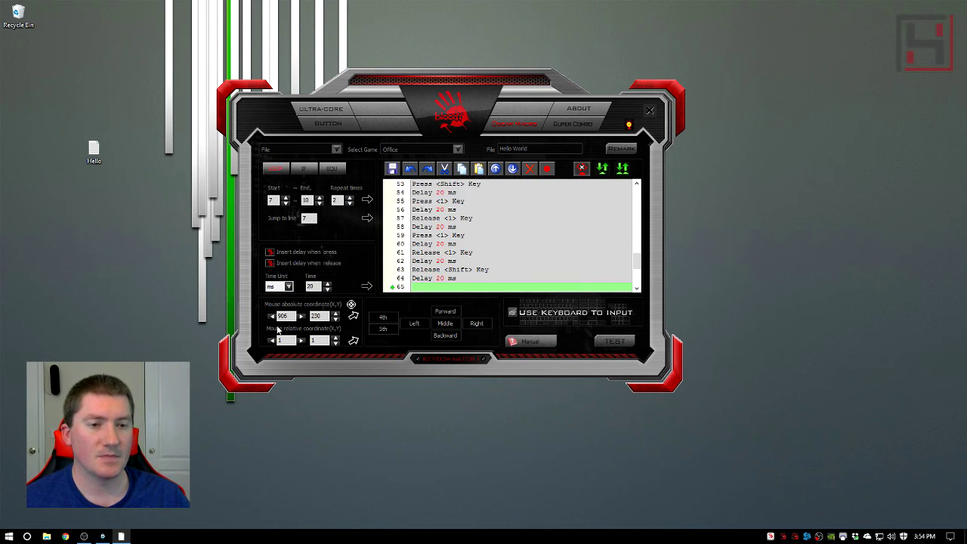
# - Assign the newly saved "Hello World" macro file to the F5 key in the Standard profile
pyautogui.click(328, 127)
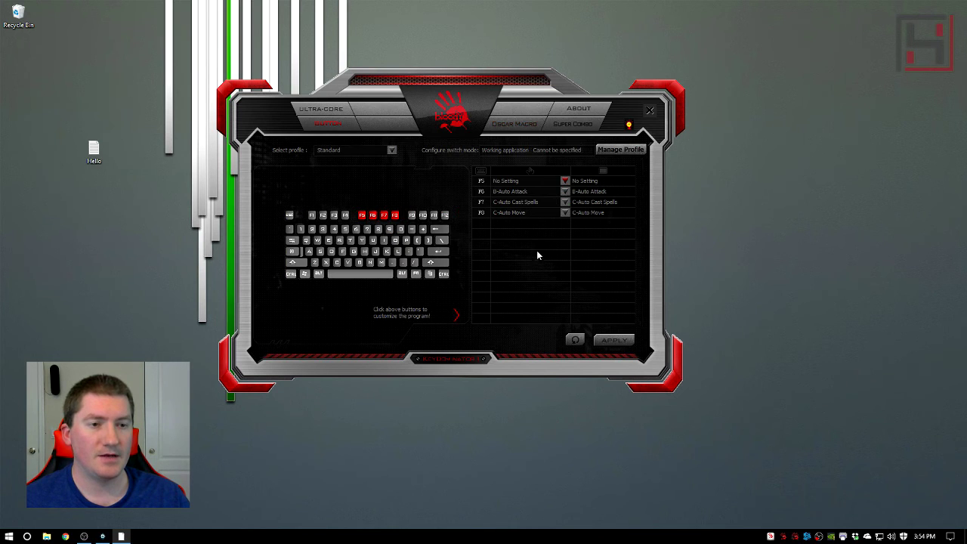
pyautogui.click(565, 180)
pyautogui.moveTo(559, 259)
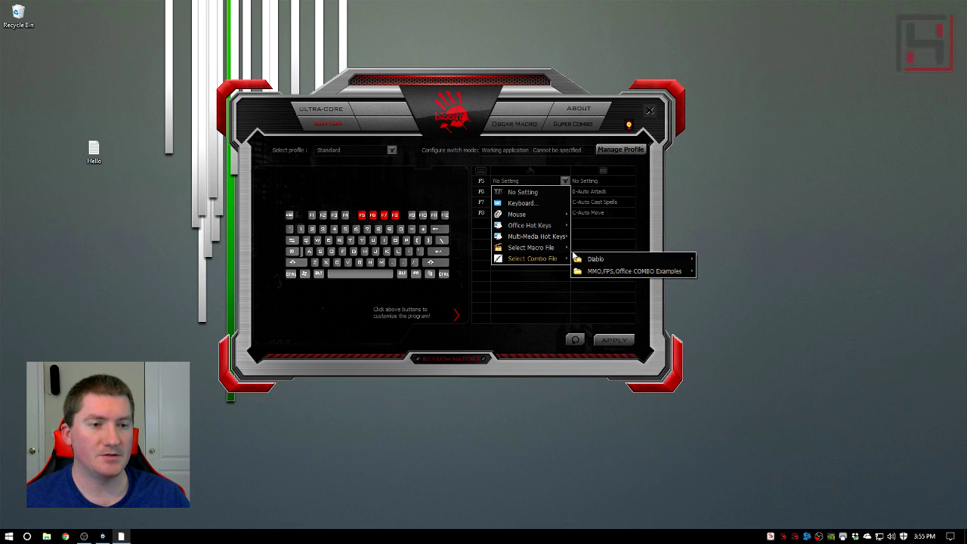
pyautogui.moveTo(595, 259)
pyautogui.moveTo(602, 291)
pyautogui.click(737, 295)
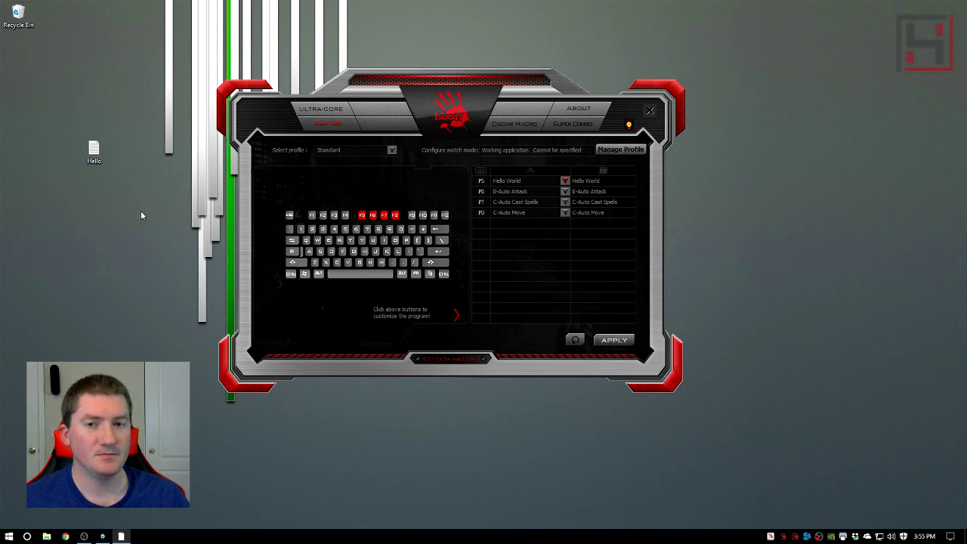
# - Test the delayed F5 macro in the Hello document, discard the text, and return to the Oscar Macro editor
pyautogui.click(93, 154)
pyautogui.doubleClick(94, 153)
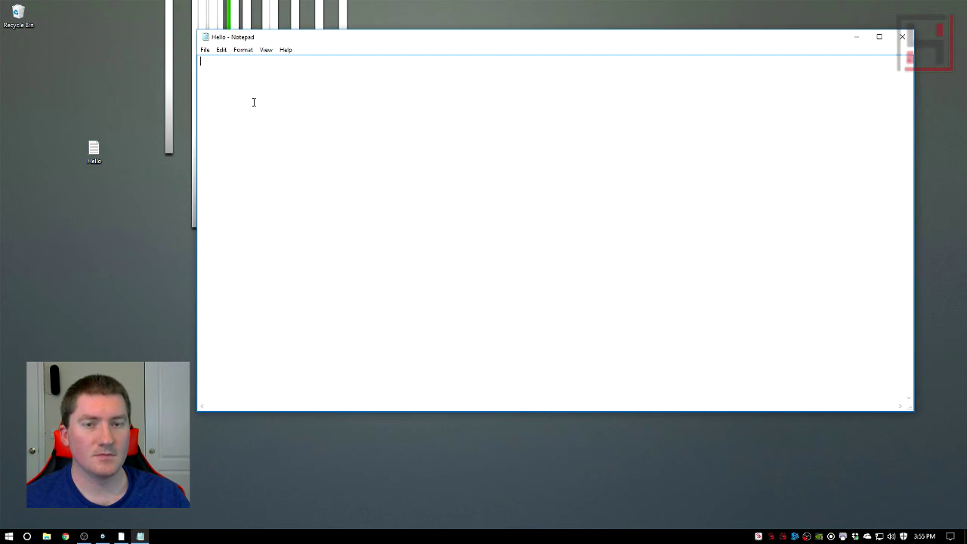
pyautogui.write('Hello World!!')
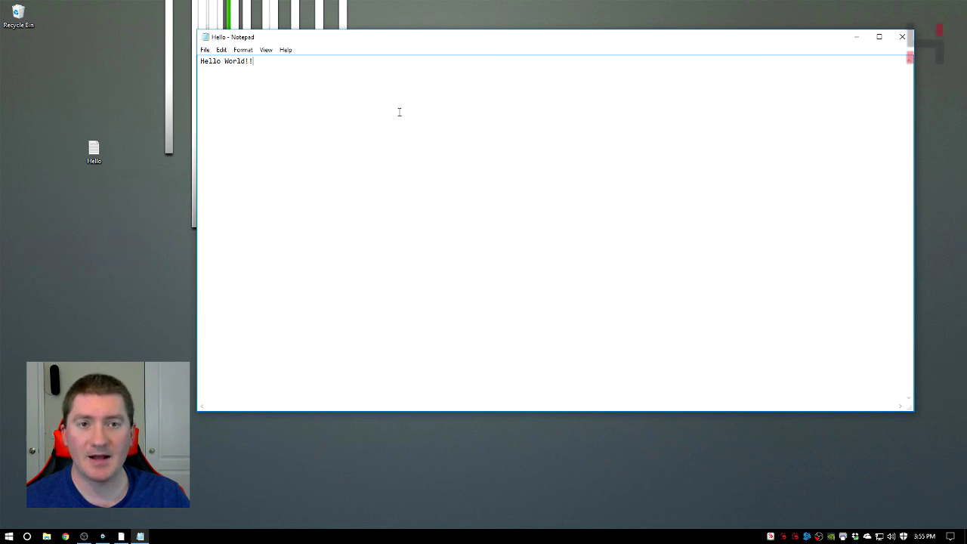
pyautogui.click(902, 36)
pyautogui.click(500, 277)
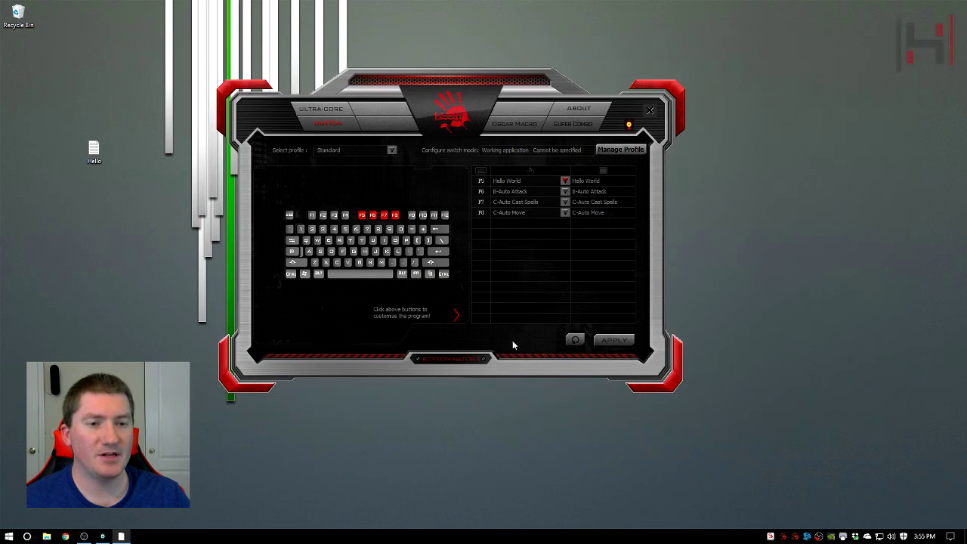
pyautogui.click(516, 124)
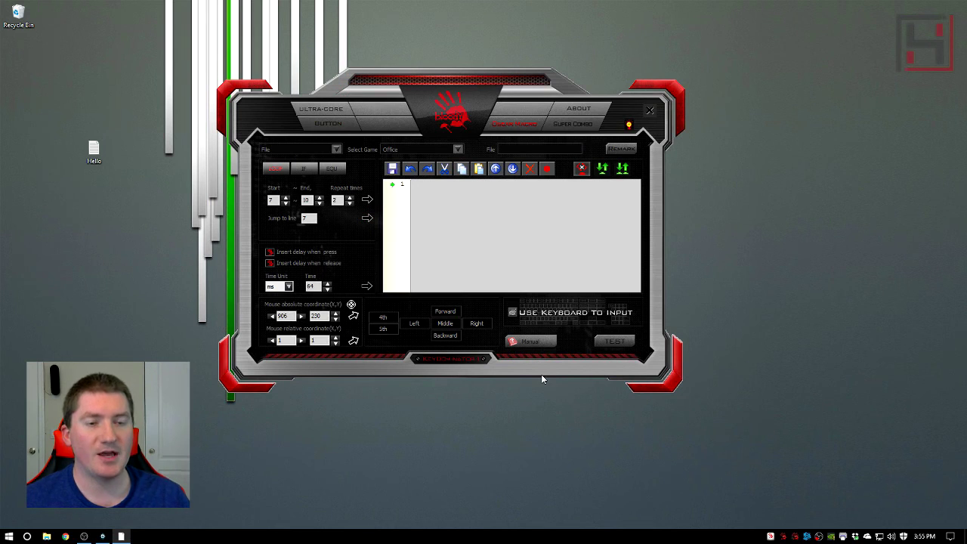